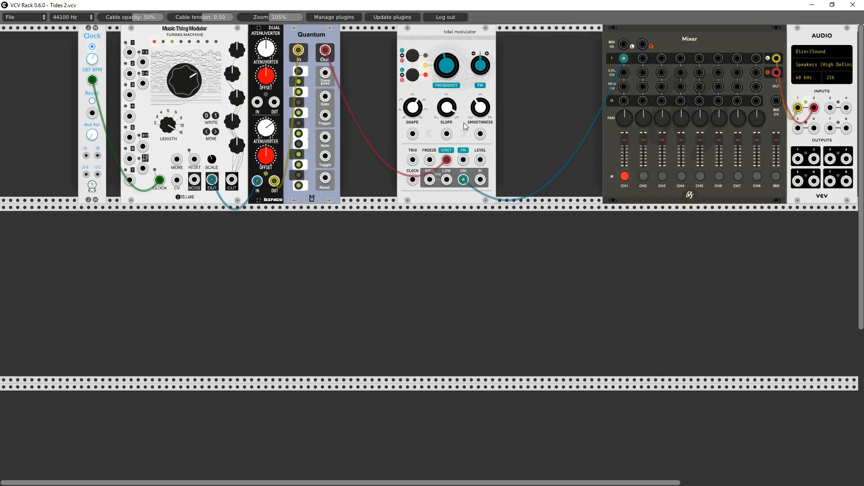
- Shift the tidal modulator closer to the Quantum and add a Befaco EvenVCO in the gap before the mixer
drag(430, 39, 395, 42)
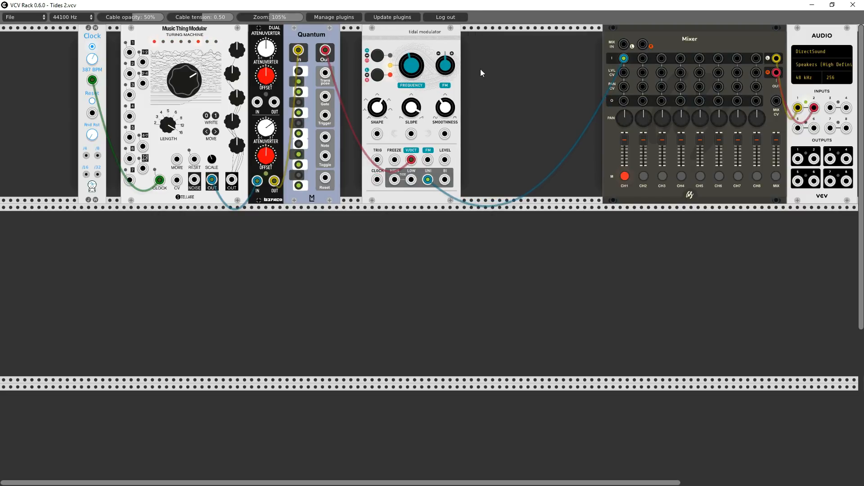
right_click(505, 69)
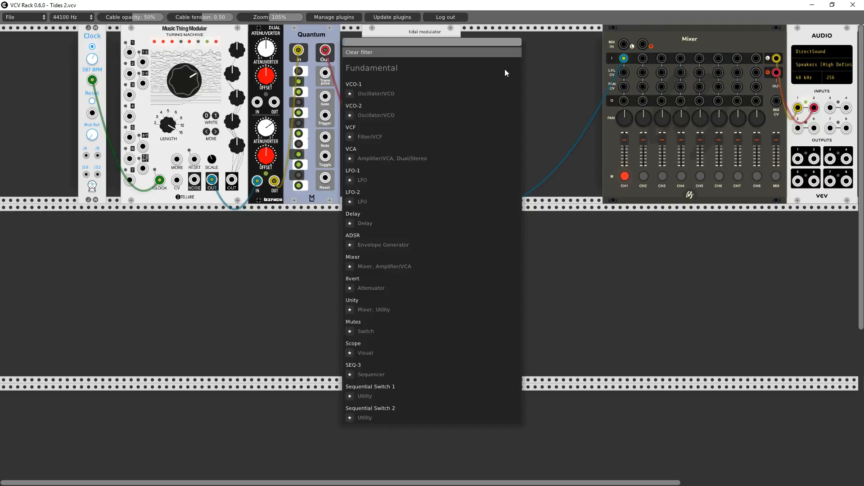
click(372, 53)
click(358, 182)
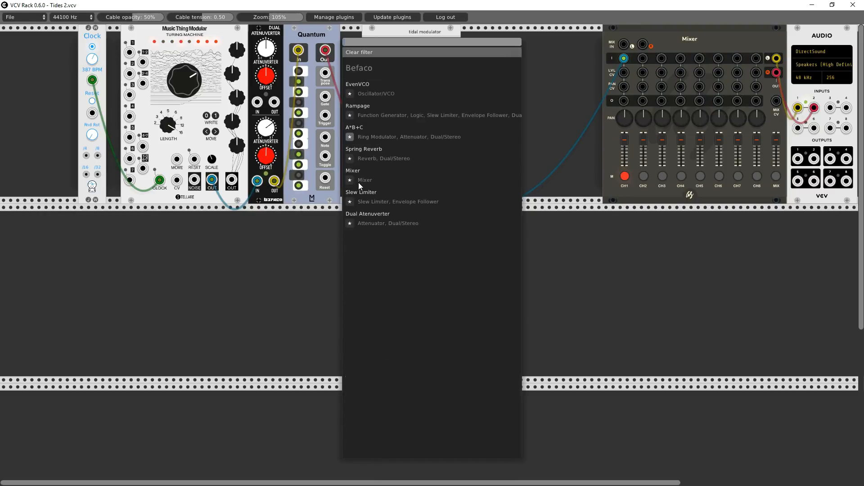
click(360, 85)
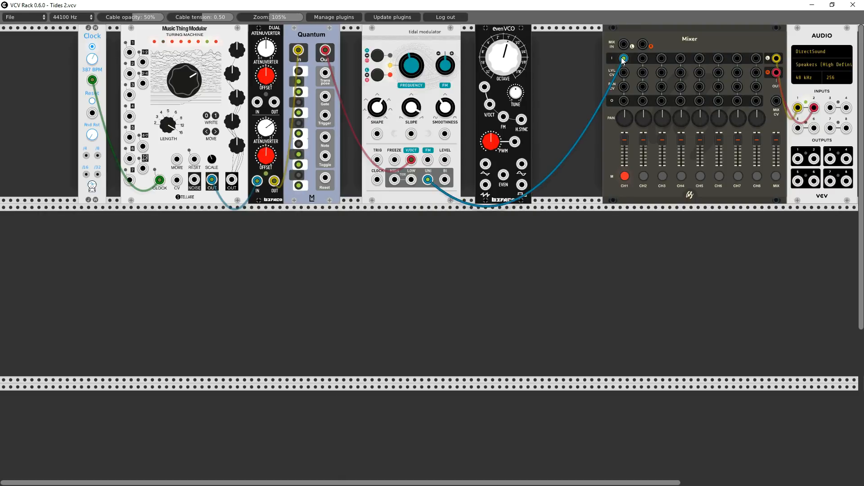
- Route the tidal modulator's UNI output to the EvenVCO's V/OCT and its EVEN output to mixer channel 1, unmuted at a lower level
drag(624, 58, 489, 104)
drag(504, 175, 624, 58)
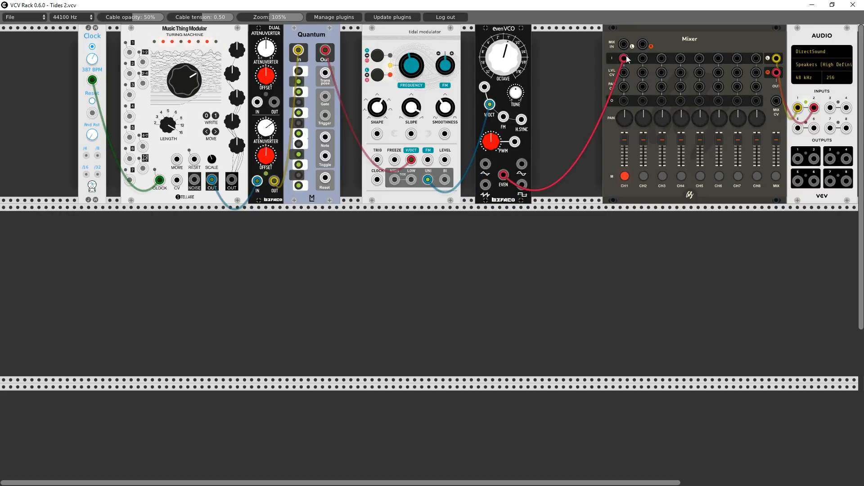
click(625, 176)
drag(625, 151, 625, 162)
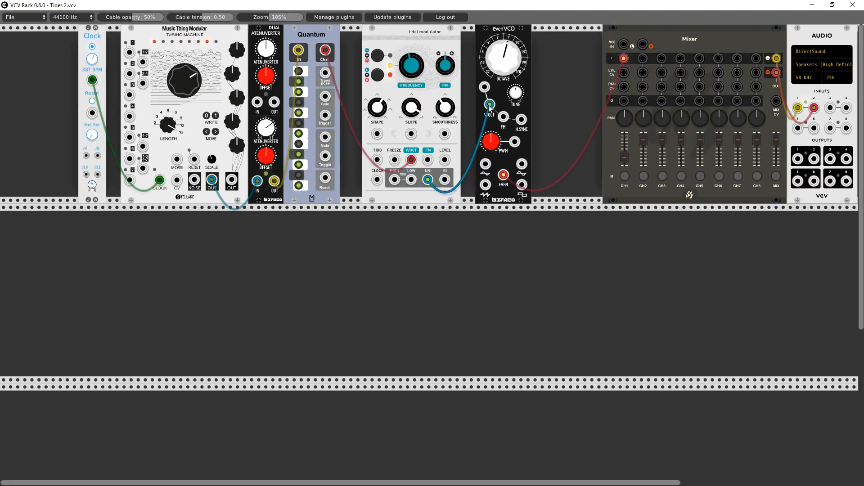
- Try the tidal modulator's SLOPE and FREQUENCY knobs, and mute mixer channel 1
drag(411, 111, 412, 144)
drag(411, 65, 411, 86)
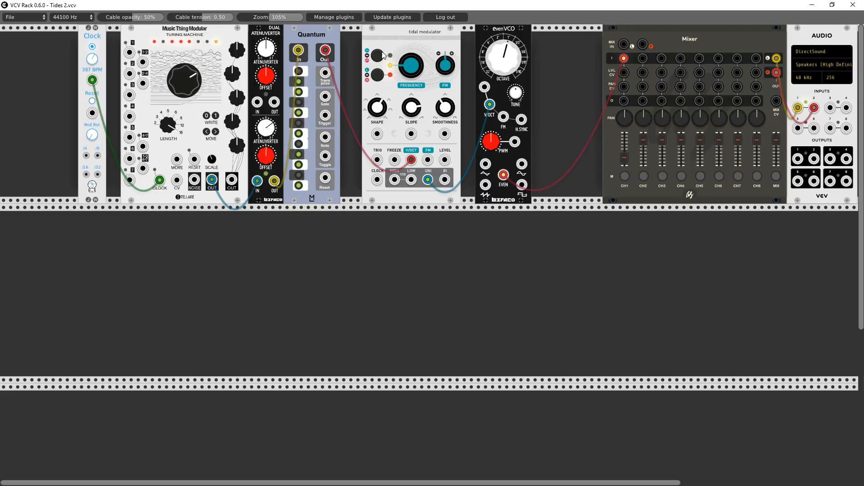
click(625, 176)
- Unpatch the EvenVCO, return the tidal modulator's UNI output to mixer channel 1, and park the EvenVCO in the second row
drag(485, 32, 522, 46)
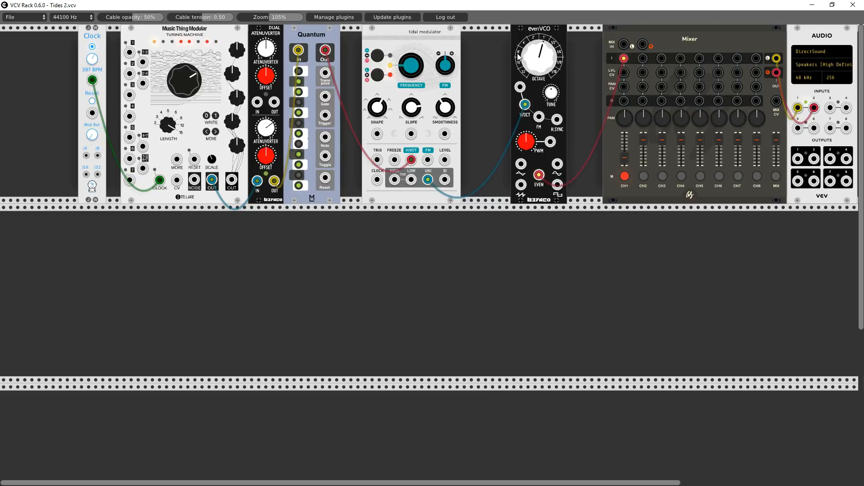
right_click(624, 59)
drag(525, 103, 625, 58)
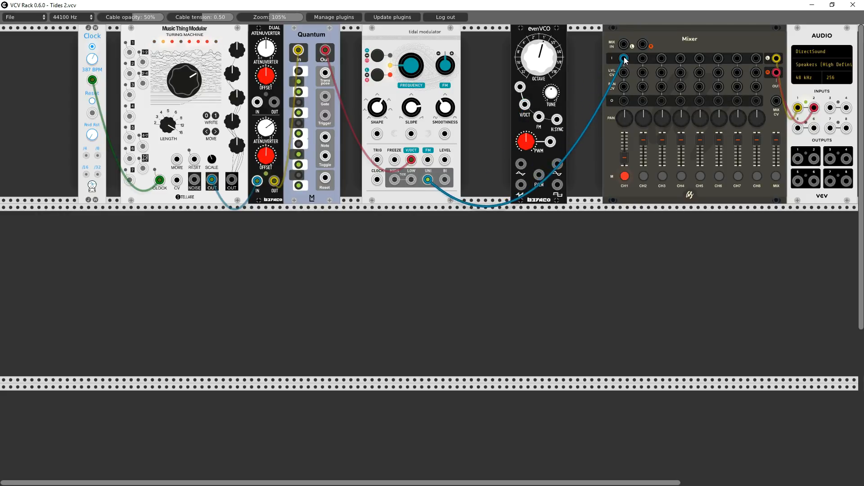
drag(541, 75, 684, 253)
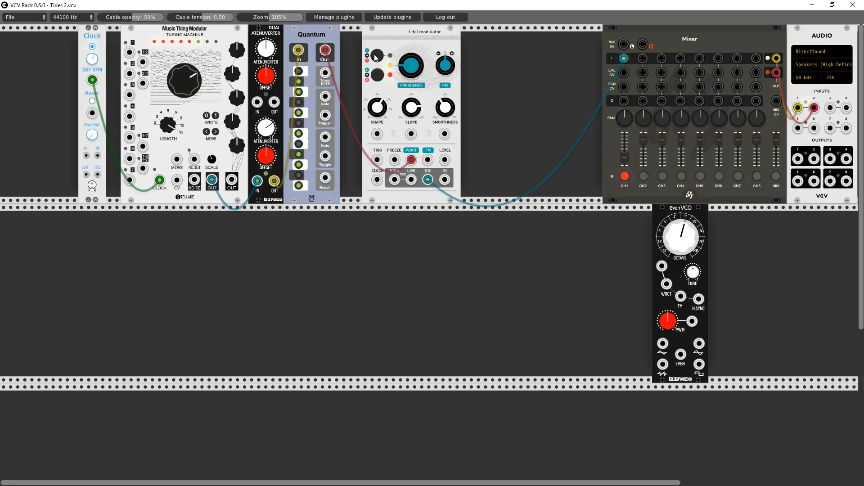
- Cycle the tidal modulator's range setting, and sweep its SLOPE knob down to the minimum
click(371, 71)
click(377, 79)
drag(418, 110, 442, 102)
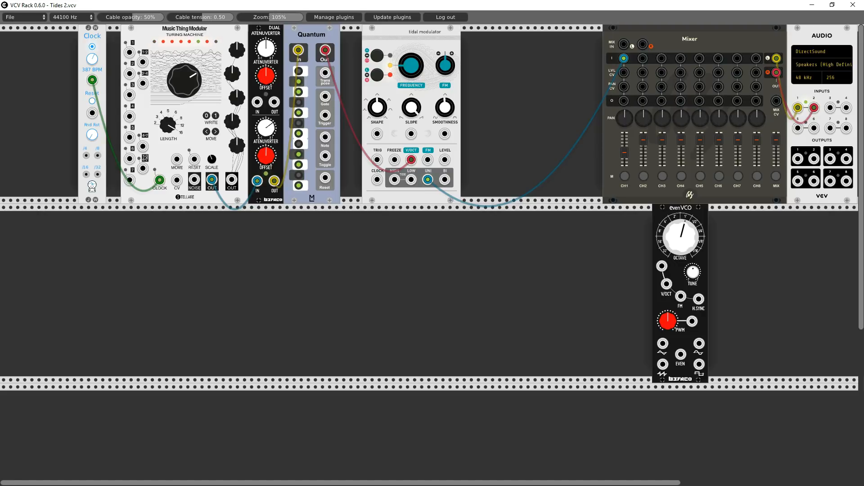
drag(411, 108, 411, 234)
- Add a Fundamental LFO-1 below the tidal modulator and patch its TRI output into the SLOPE input
right_click(412, 283)
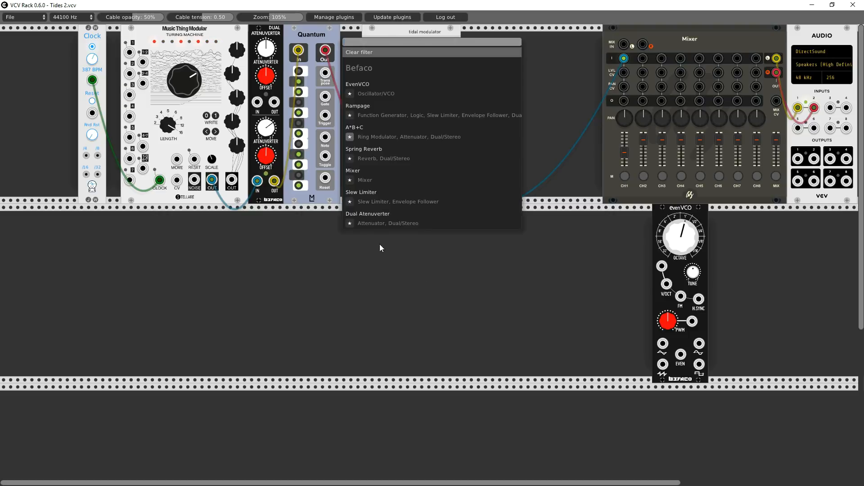
click(371, 52)
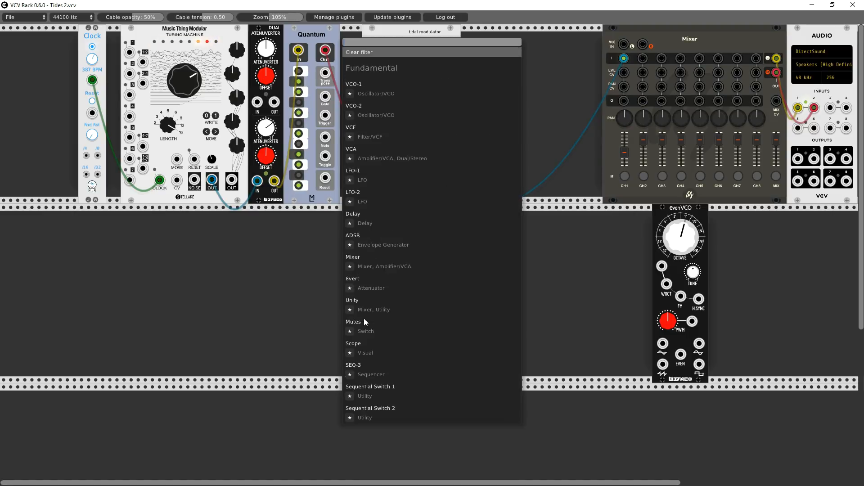
click(362, 317)
click(353, 174)
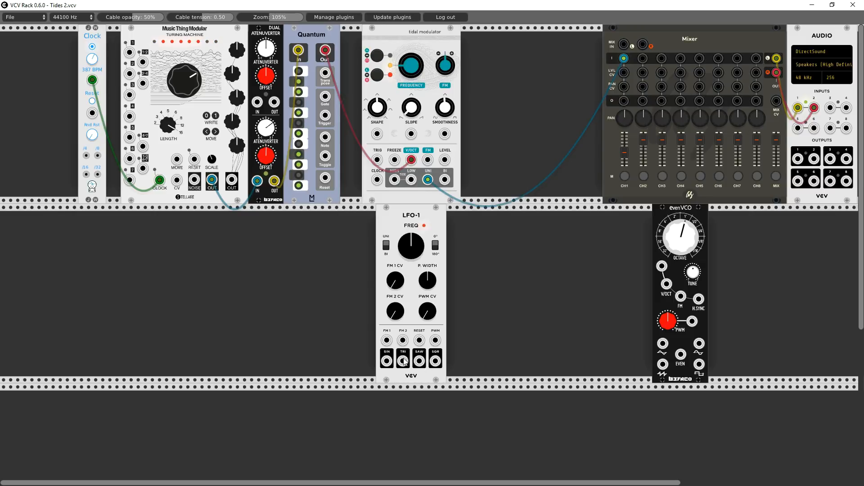
drag(404, 360, 412, 134)
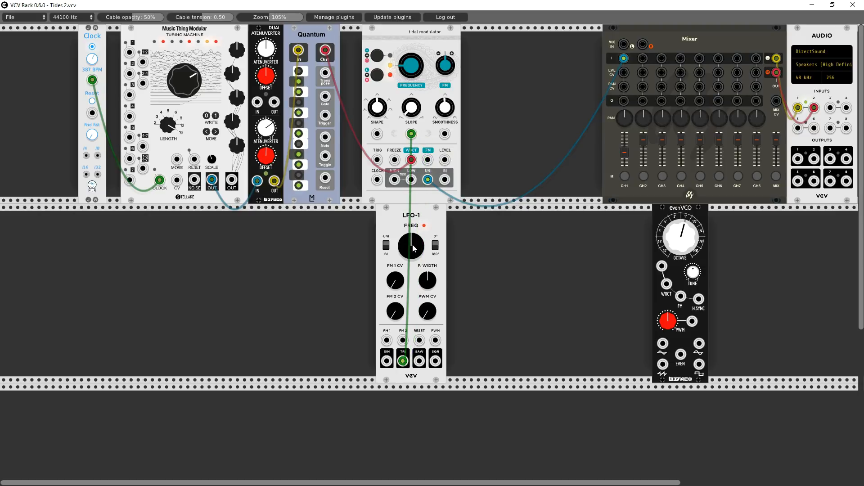
- Move the LFO-1 beneath the Quantum, and turn its frequency down after trying the SAW output in place of TRI
drag(413, 244, 303, 227)
drag(297, 361, 312, 360)
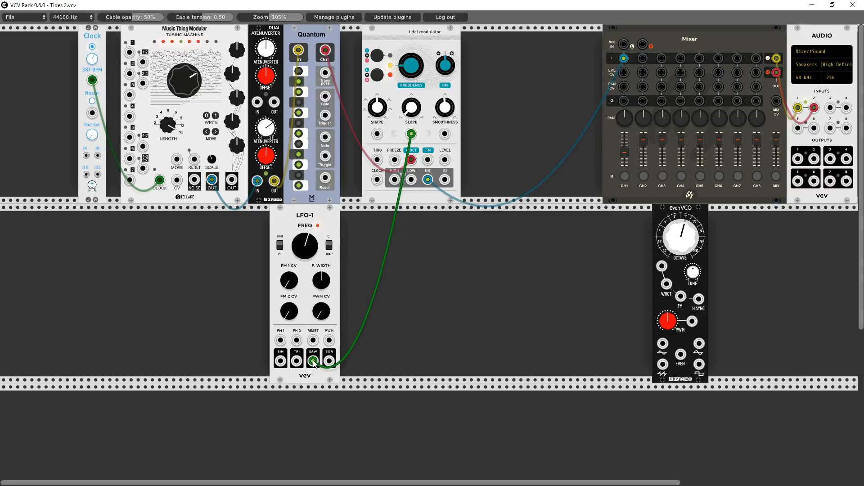
drag(313, 362, 297, 361)
drag(305, 246, 305, 253)
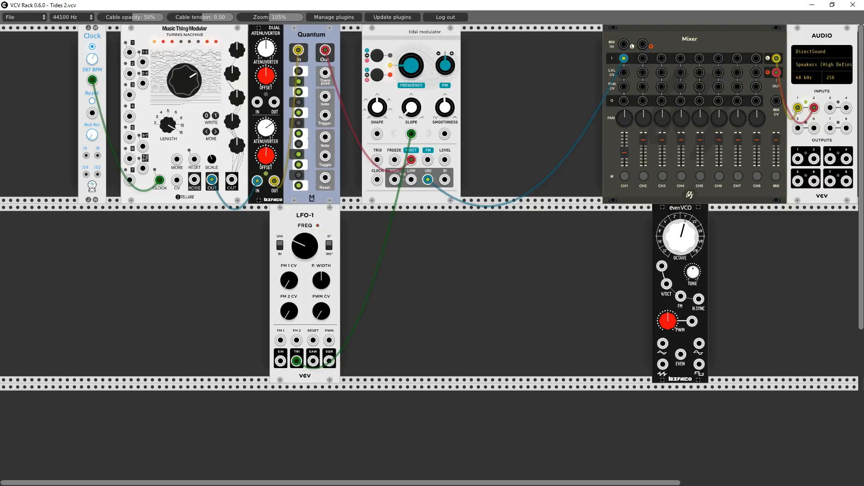
- Disconnect the LFO-1 from the SLOPE input and return the SLOPE knob to its centre
drag(411, 133, 423, 164)
drag(411, 107, 411, 102)
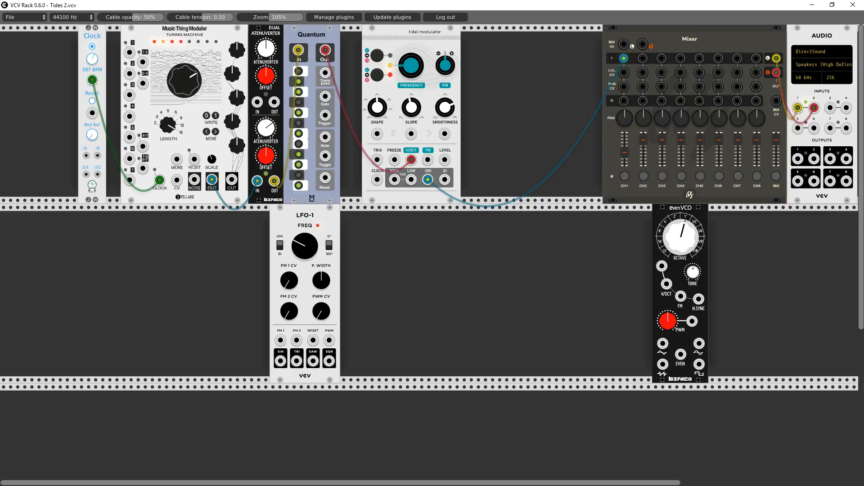
- Vary the tidal modulator's SMOOTHNESS and SHAPE knobs
drag(445, 107, 445, 99)
drag(445, 107, 444, 110)
drag(378, 107, 378, 104)
drag(445, 113, 445, 110)
drag(445, 107, 445, 118)
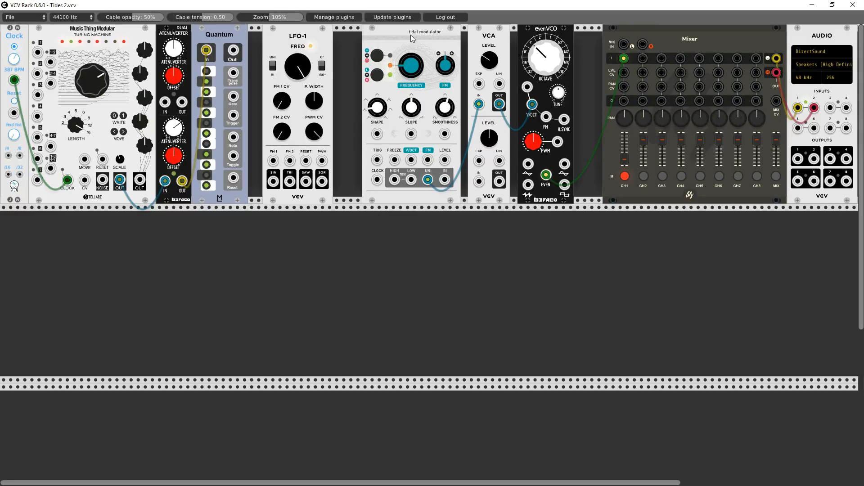
- Unmute mixer channel 1 and patch the LFO-1's SQR output into the tidal modulator's FREEZE input
click(625, 177)
drag(323, 183, 394, 162)
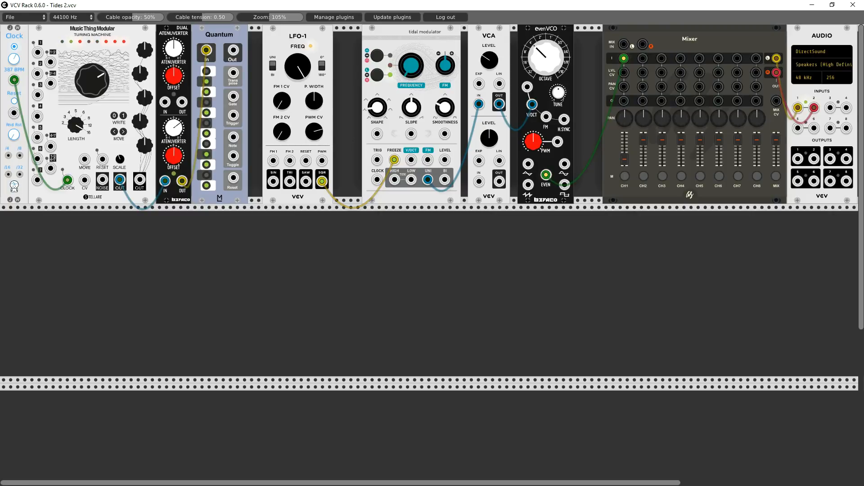
- Turn down the LFO-1's PWM CV and frequency, and place the module directly beside the Quantum
drag(314, 132, 314, 139)
drag(304, 72, 304, 128)
drag(268, 34, 263, 43)
- Add a Scope in the second row, feed its X IN from the LFO-1's SQR output, and lengthen its time base
right_click(385, 281)
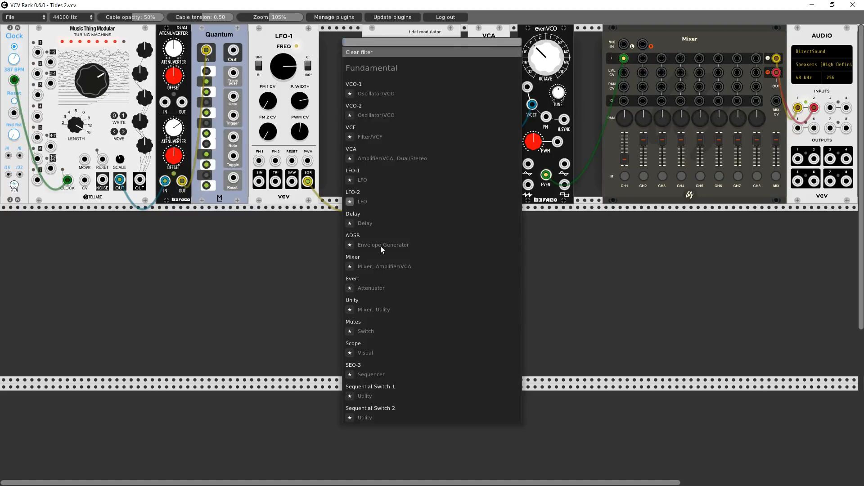
click(361, 344)
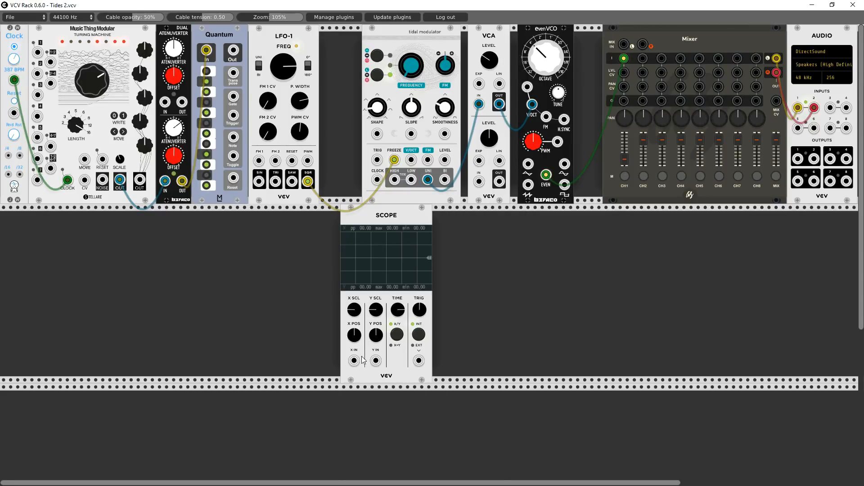
mouse_move(354, 361)
mouse_down()
mouse_move(308, 181)
mouse_move(312, 192)
mouse_up()
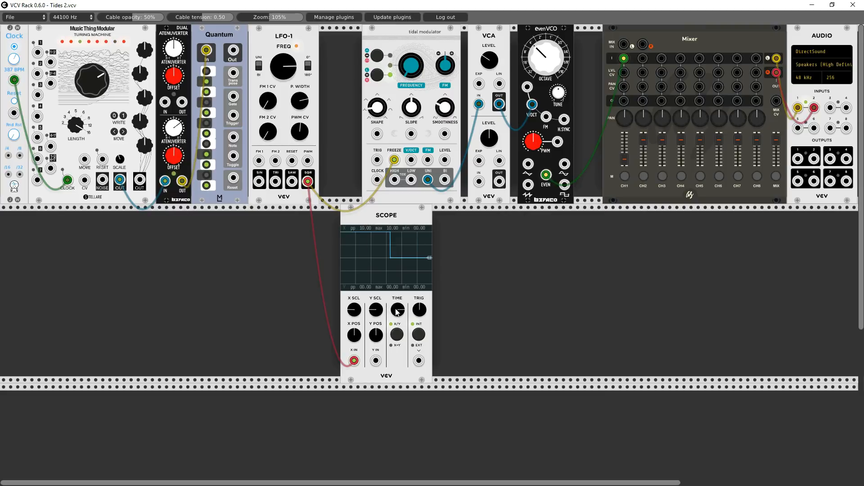
mouse_move(397, 310)
mouse_down()
mouse_move(397, 288)
mouse_move(398, 340)
mouse_up()
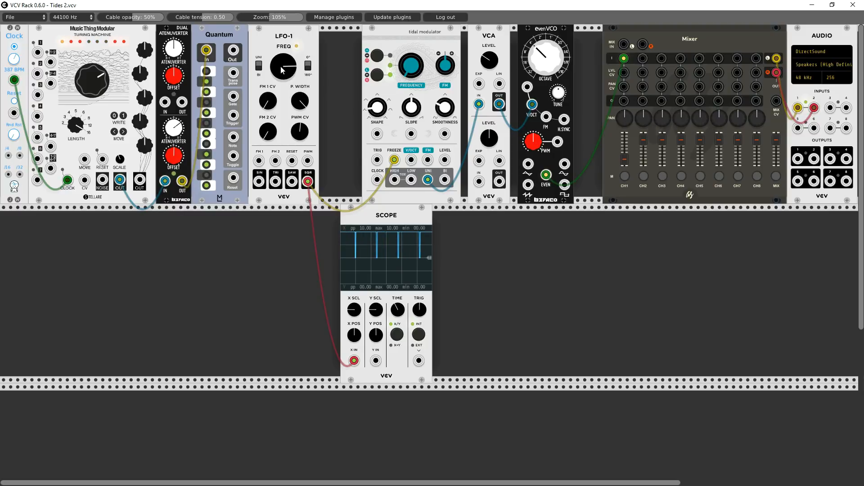
- Raise the LFO-1's frequency and adjust its pulse width
drag(283, 66, 283, 41)
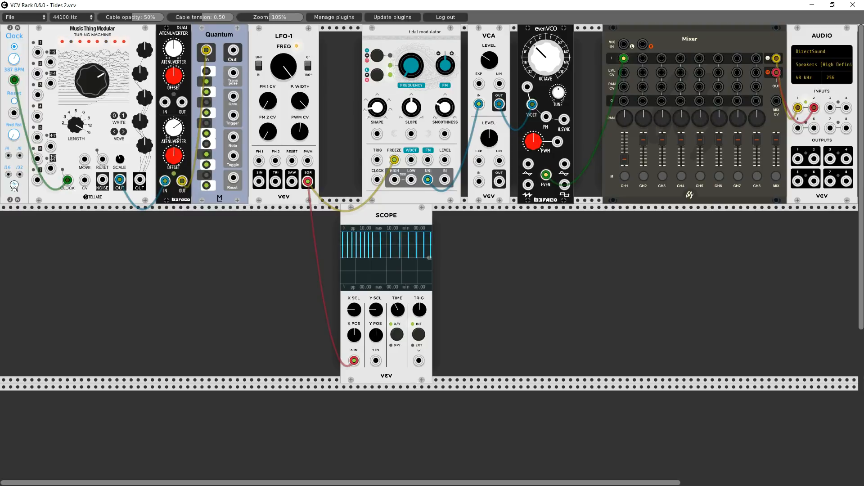
drag(300, 101, 300, 87)
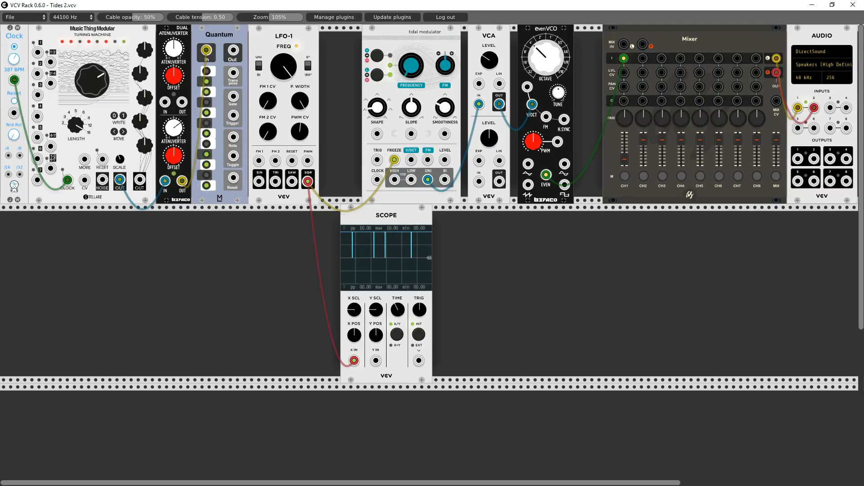
mouse_move(282, 67)
mouse_down()
mouse_move(283, 104)
mouse_move(282, 68)
mouse_up()
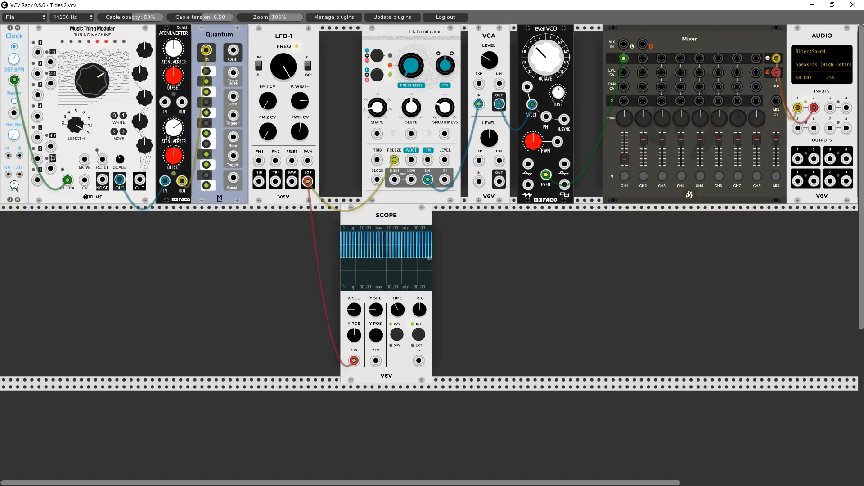
drag(282, 68, 289, 33)
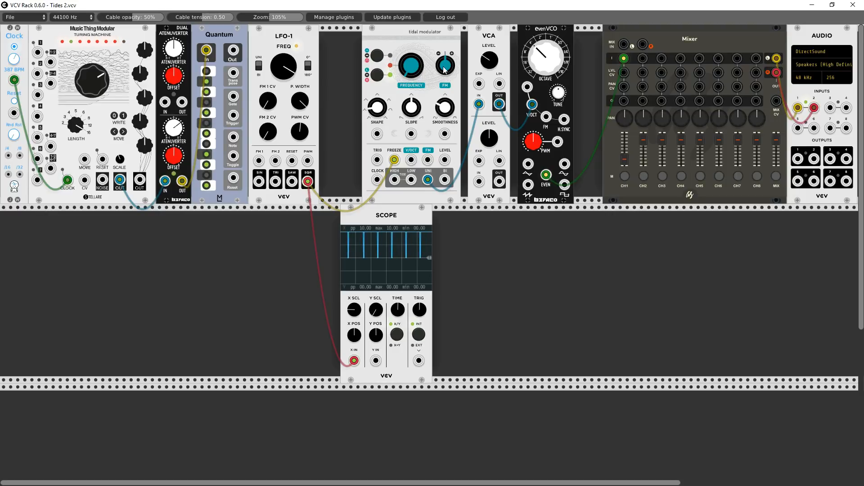
- Lower the EvenVCO's octave, and sweep the LFO-1's pulse width down and back up
drag(546, 58, 546, 121)
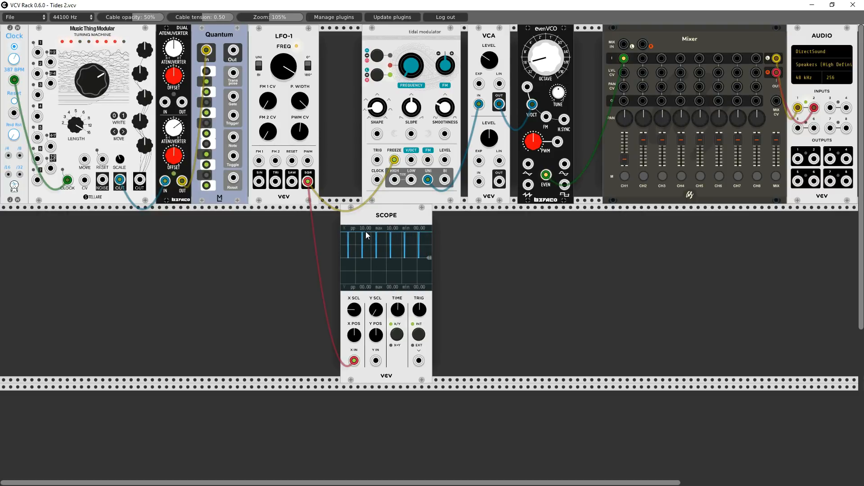
drag(303, 104, 303, 252)
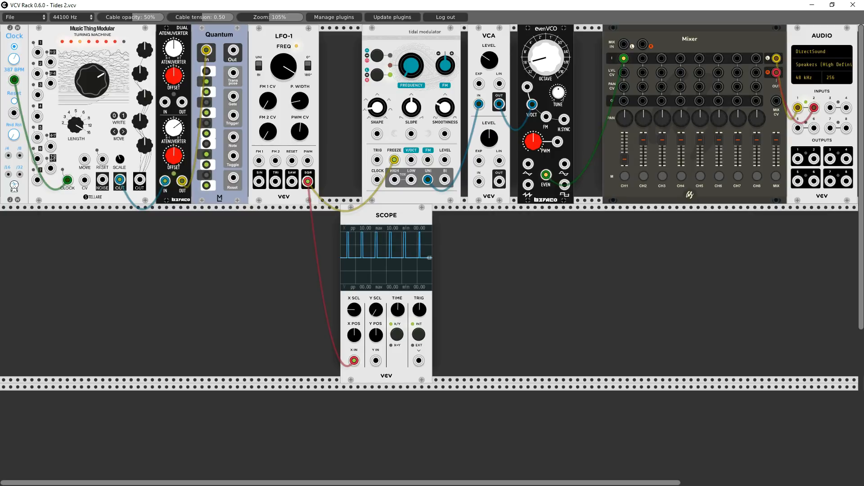
drag(300, 100, 300, 23)
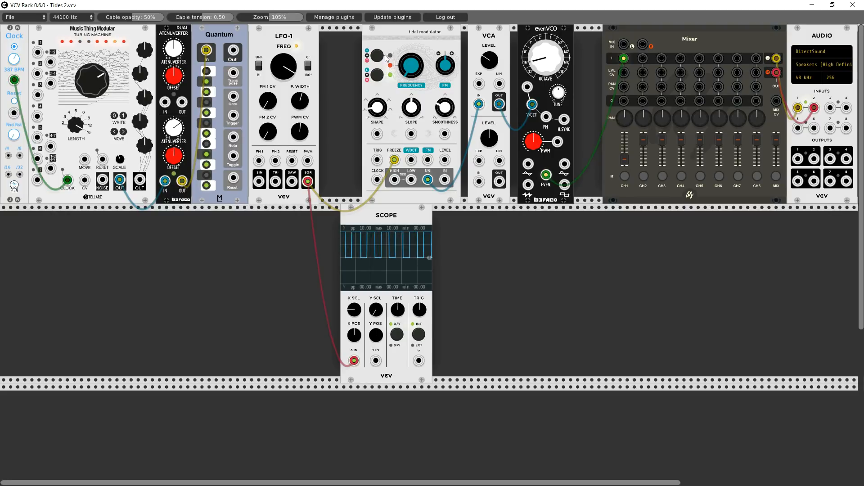
- Open the patch VelocityTest.vcv and check the MIDI-4 module's polyphony mode
click(23, 18)
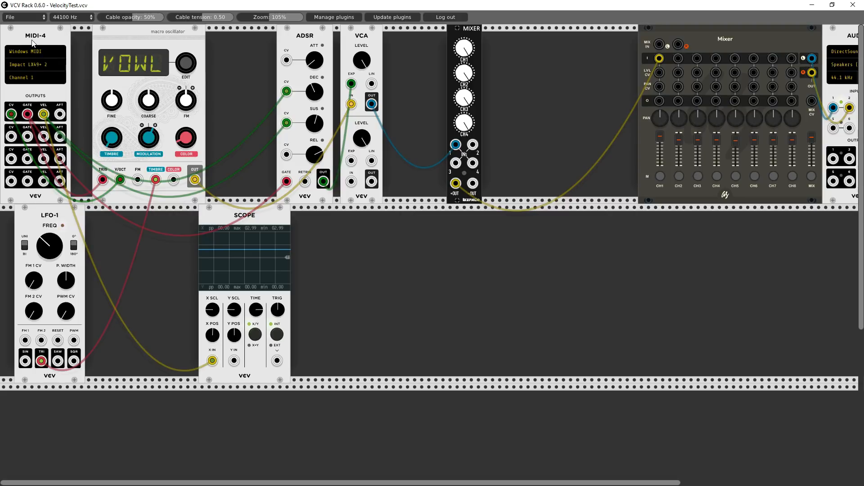
right_click(17, 94)
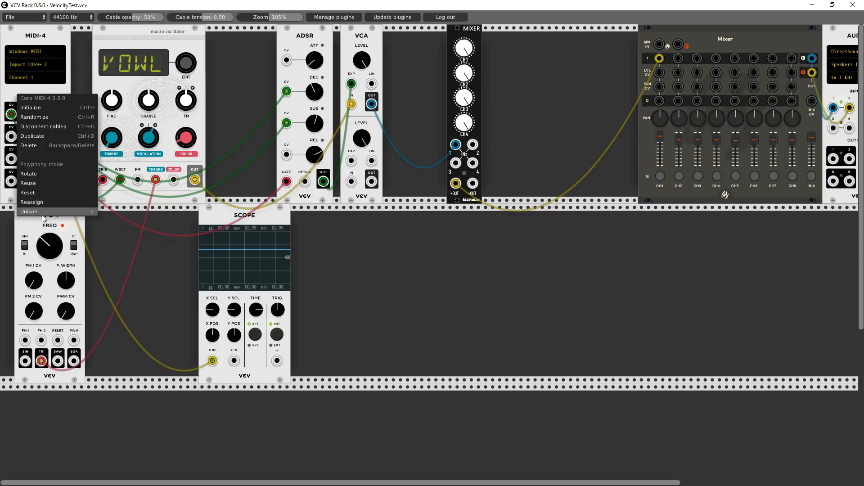
click(10, 34)
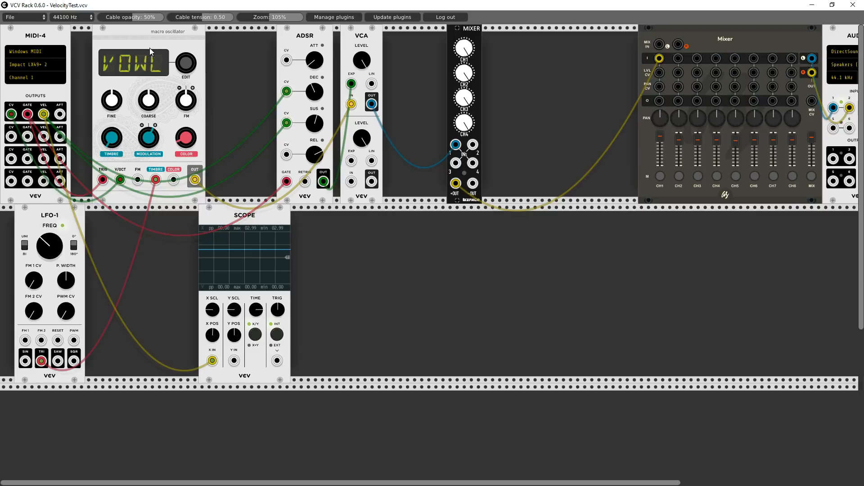
- Move the macro oscillator closer to the ADSR, unplug the ADSR's decay CV cable, and adjust the decay and sustain
drag(149, 48, 185, 47)
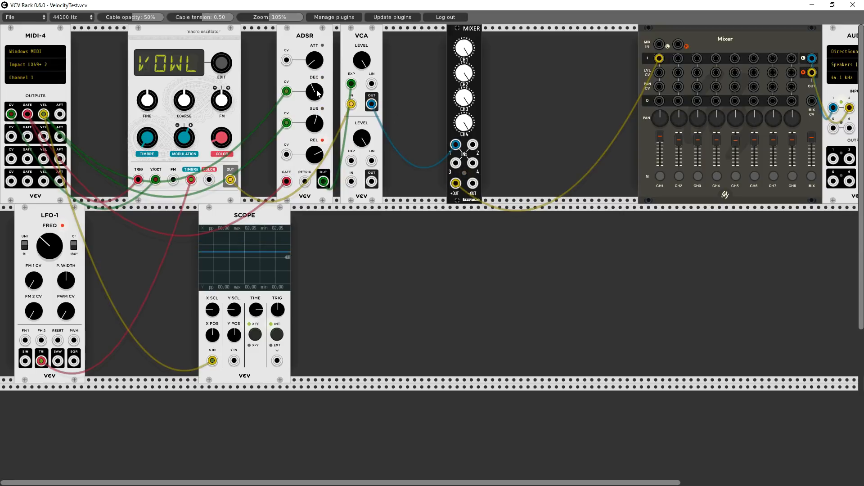
drag(317, 91, 316, 144)
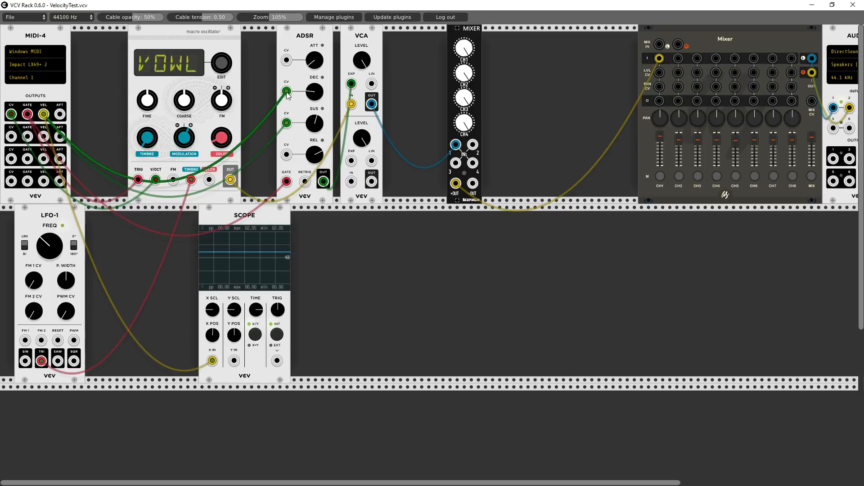
drag(286, 91, 272, 115)
drag(311, 93, 311, 71)
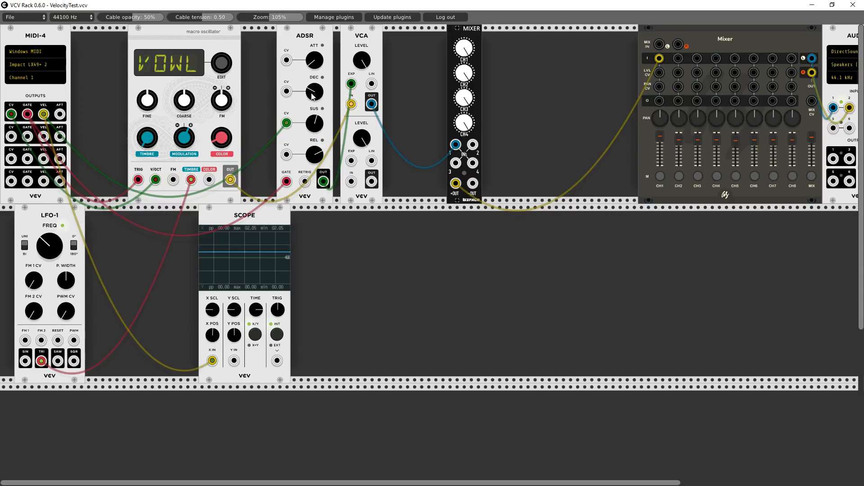
drag(312, 121, 311, 74)
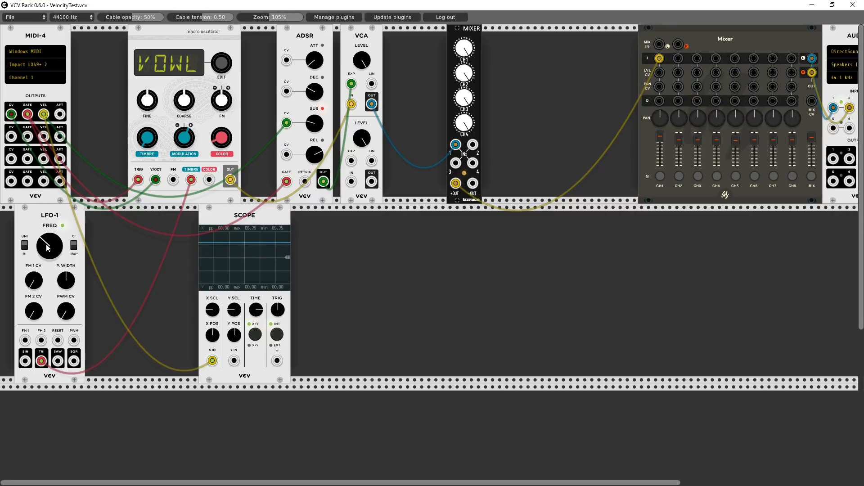
- Raise the LFO-1's frequency slightly and move the MIDI-4 module closer to the macro oscillator
drag(47, 247, 61, 223)
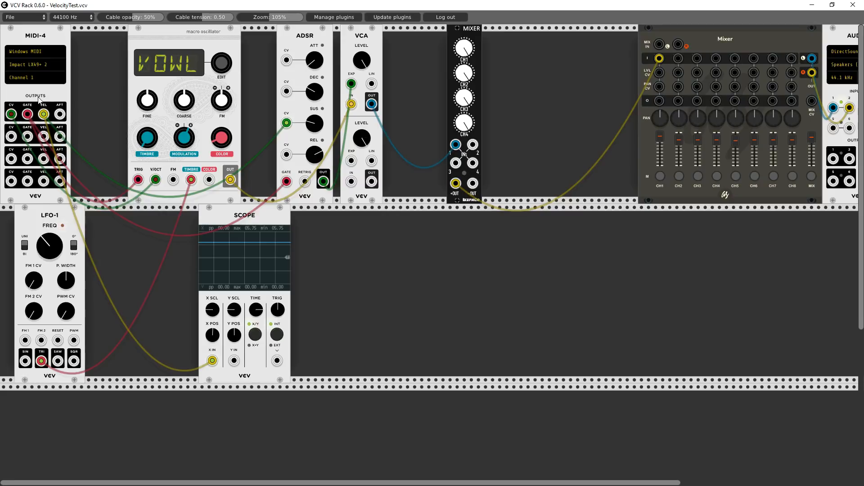
drag(38, 100, 52, 100)
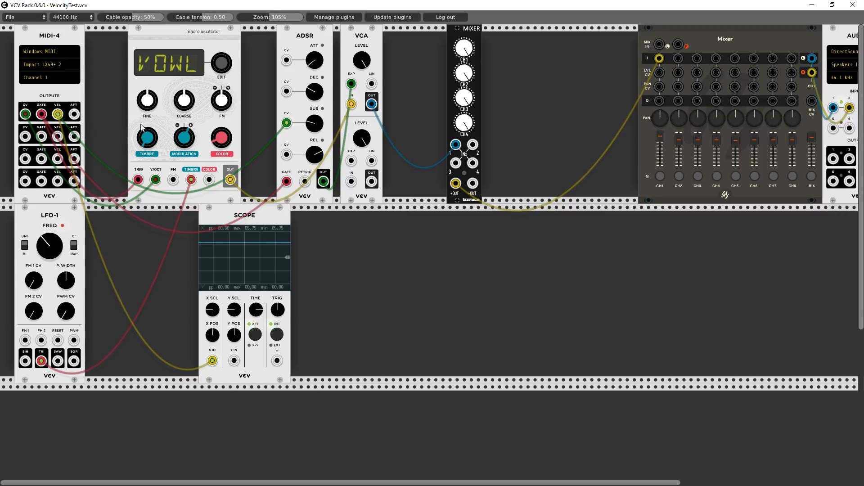
- Start a new patch and move the Lateralus filter up against the multiples module, adjusting its cutoff
click(35, 17)
click(35, 28)
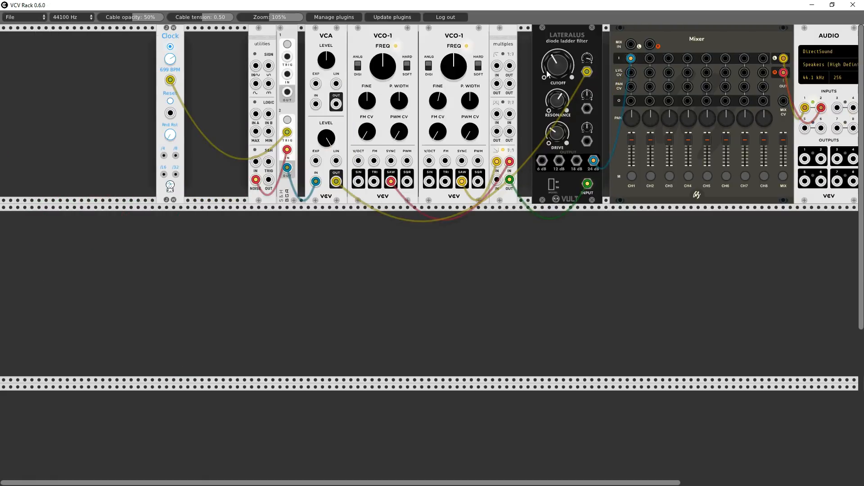
mouse_move(547, 70)
mouse_down()
mouse_move(546, 64)
mouse_move(554, 73)
mouse_up()
drag(556, 105, 556, 102)
drag(556, 35, 548, 34)
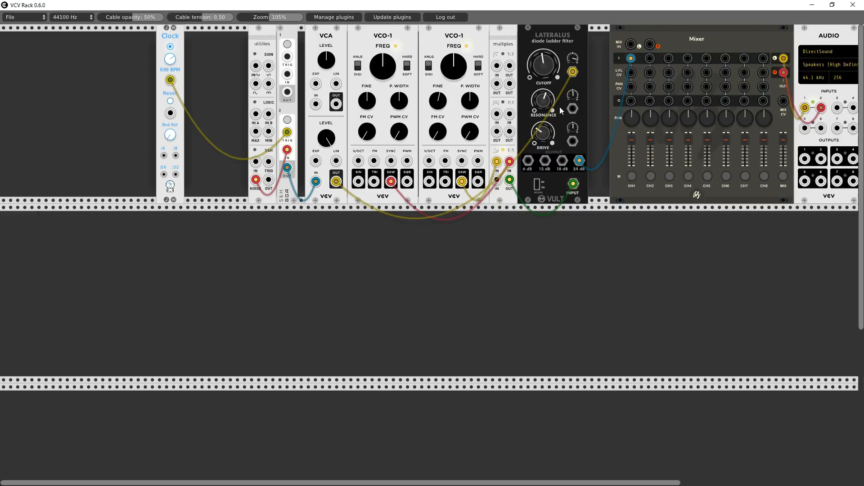
- Adjust the Lateralus cutoff and resonance, and spread the utilities and sample-and-hold modules apart with mixer channel 1 turned down meanwhile
mouse_move(539, 64)
mouse_down()
mouse_move(540, 77)
mouse_move(539, 69)
mouse_up()
mouse_move(543, 99)
mouse_down()
mouse_move(543, 51)
mouse_move(549, 108)
mouse_up()
drag(633, 141, 633, 164)
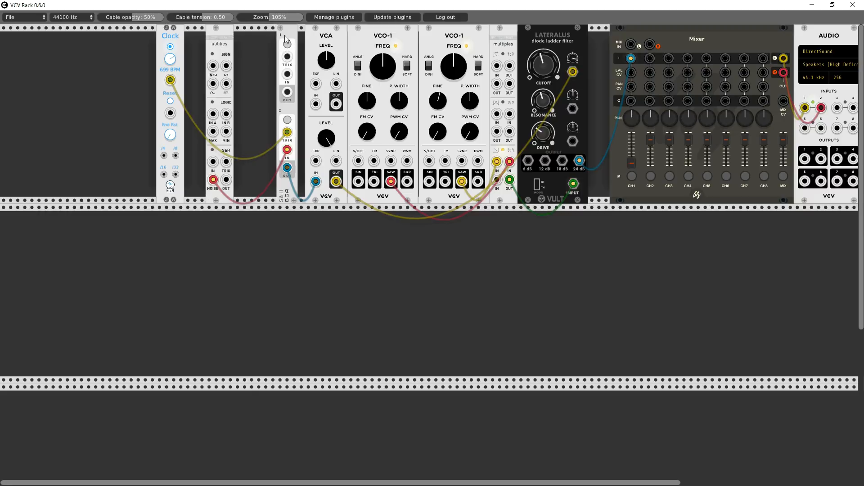
drag(285, 35, 269, 38)
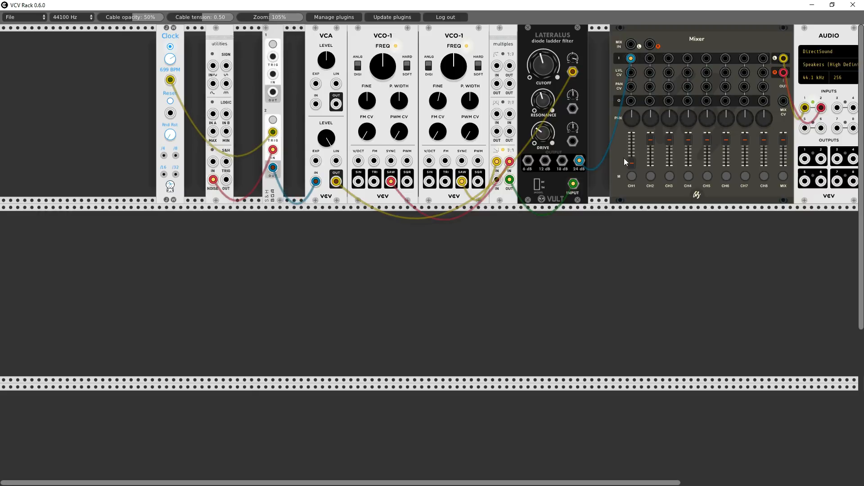
drag(632, 165, 632, 144)
- Reroute the VCA output from the Lateralus cutoff CV to both VCO-1 V/OCT inputs, raising the filter's cutoff and lowering its resonance
drag(573, 73, 358, 161)
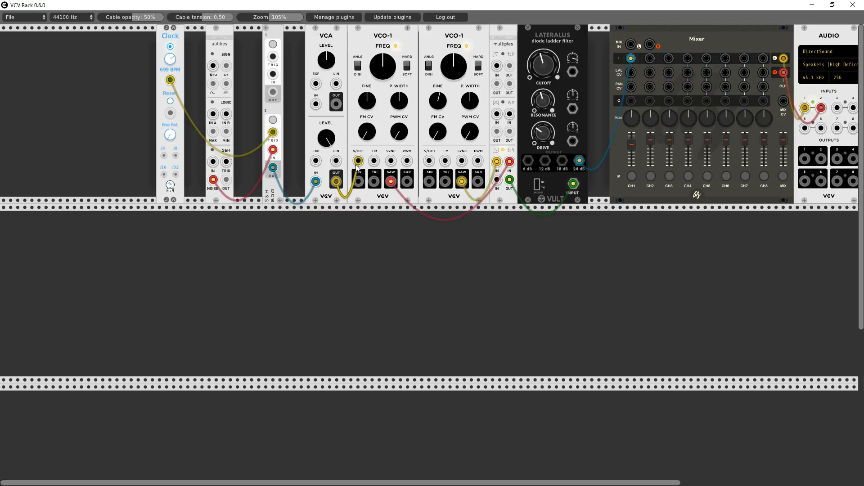
drag(543, 64, 543, 56)
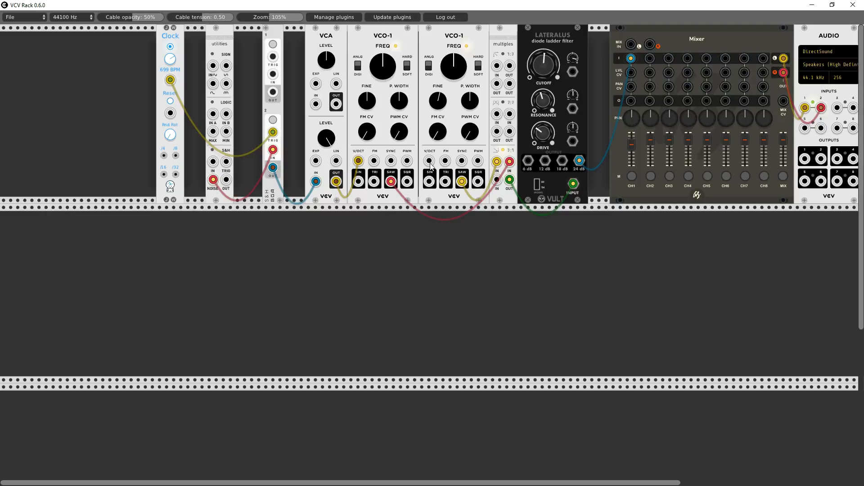
drag(429, 161, 339, 183)
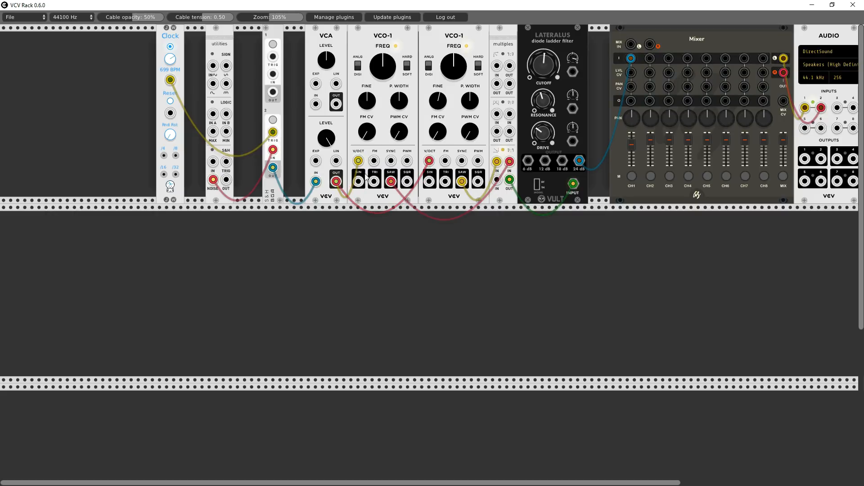
drag(549, 69, 549, 61)
drag(548, 96, 551, 70)
- Mute mixer channel 1, unplug the noise from the sample-and-hold, and patch it into channel 2 at a low level
click(632, 177)
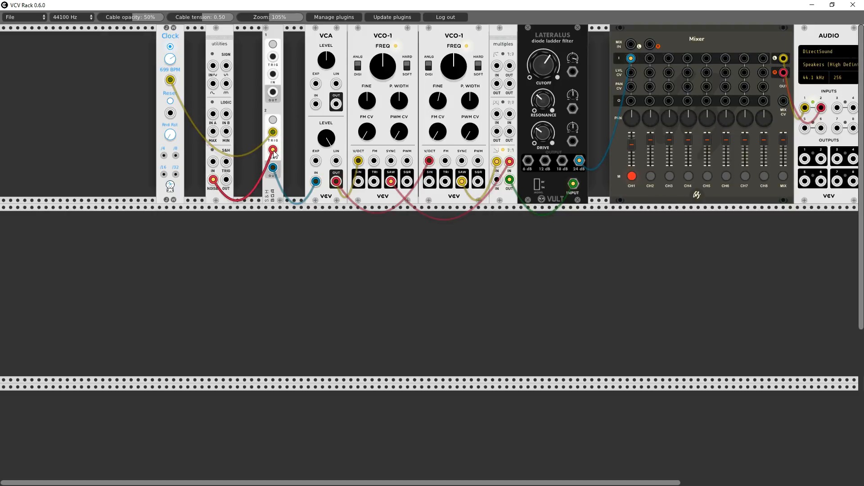
drag(273, 150, 387, 234)
drag(651, 141, 651, 164)
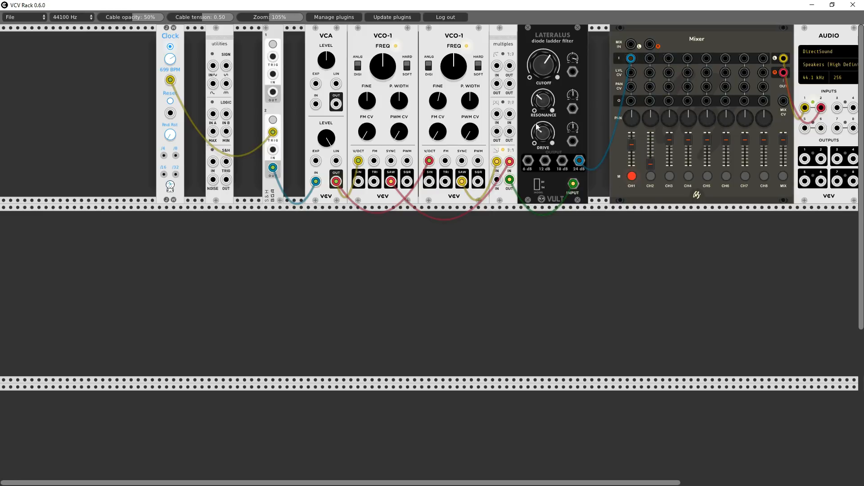
drag(212, 180, 653, 63)
drag(652, 164, 652, 158)
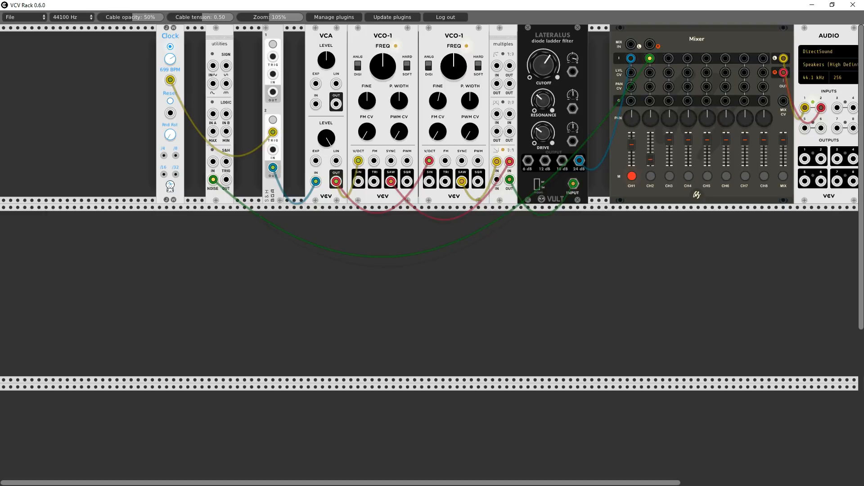
- Duplicate the Lateralus filter into the second row, sweep the channel 2 noise through its cutoff and resonance, and mute channel 2
right_click(558, 37)
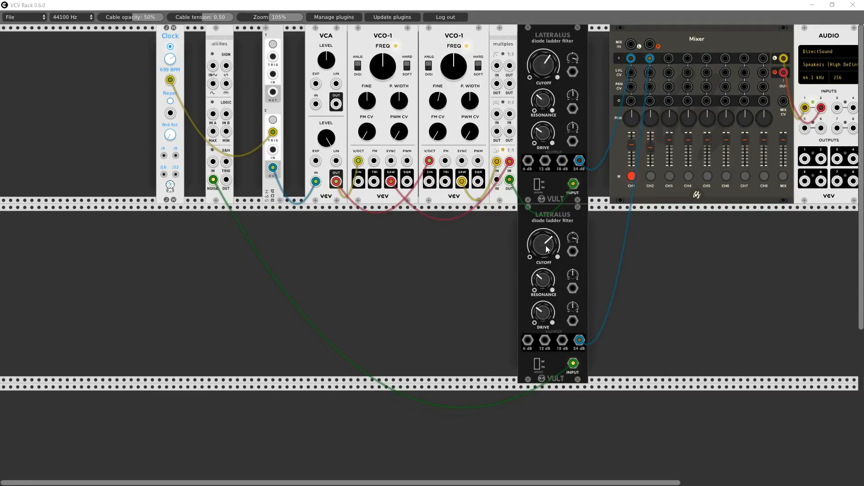
mouse_move(547, 249)
mouse_down()
mouse_move(548, 216)
mouse_move(547, 246)
mouse_up()
drag(544, 243, 544, 213)
drag(543, 279, 545, 261)
click(650, 176)
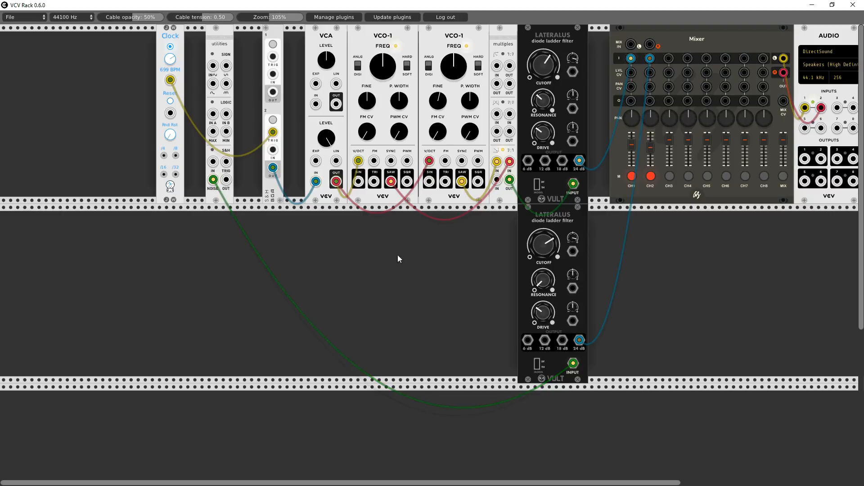
- Patch the noise back into the sample-and-hold input, unmute mixer channel 1, and lower the clock's tempo to about 481 BPM
drag(573, 366, 269, 156)
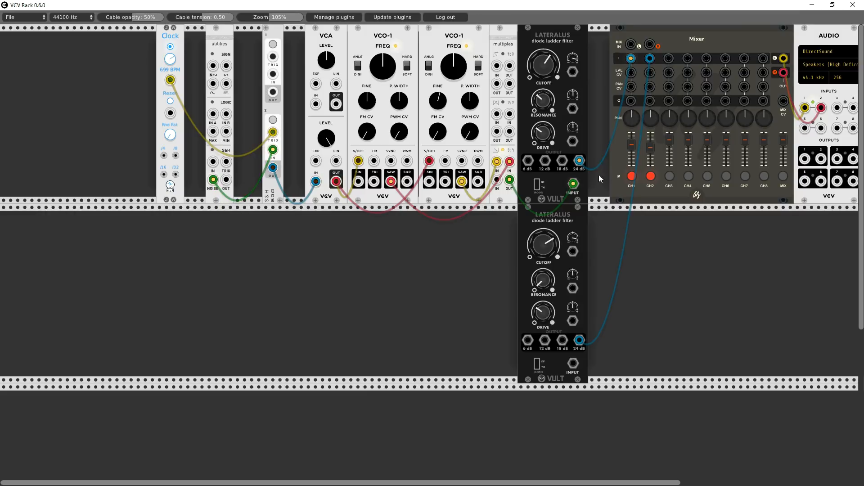
click(632, 176)
click(632, 176)
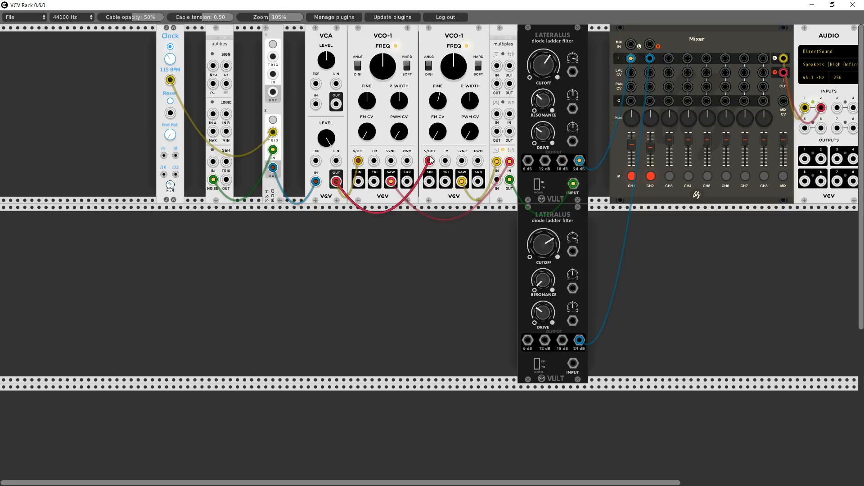
click(632, 176)
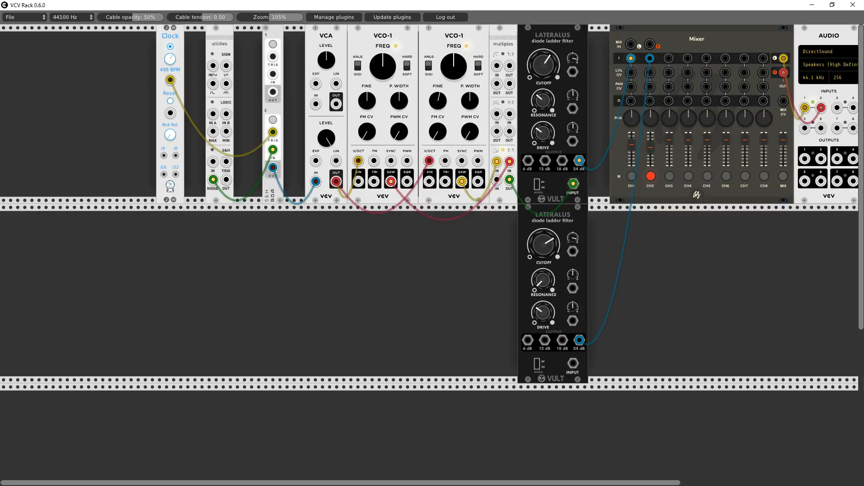
drag(170, 58, 170, 65)
drag(171, 59, 170, 63)
- Remove the V/OCT modulation from both VCO-1s, route the VCA output back to the Lateralus cutoff CV, and readjust the filter
drag(431, 160, 403, 215)
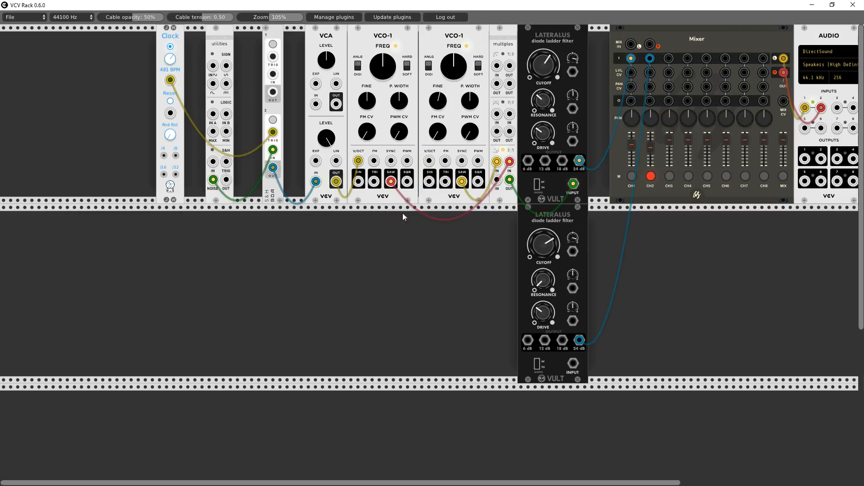
mouse_move(360, 159)
mouse_down()
mouse_move(554, 189)
mouse_move(577, 149)
mouse_move(588, 82)
mouse_move(384, 144)
mouse_move(385, 165)
mouse_move(466, 105)
mouse_move(573, 73)
mouse_move(536, 83)
mouse_move(531, 100)
mouse_move(531, 83)
mouse_move(542, 99)
mouse_up()
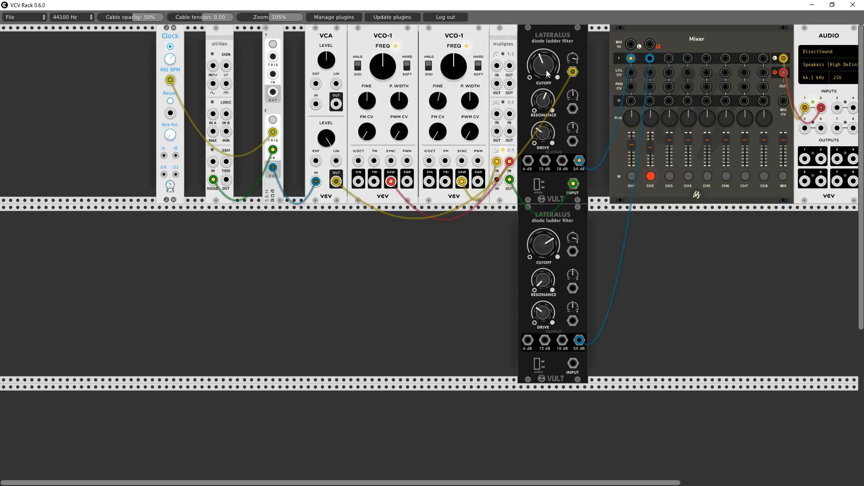
mouse_move(543, 66)
mouse_down()
mouse_move(543, 29)
mouse_move(543, 66)
mouse_up()
- Open the patch Sample Hold 1.vcv and switch the texture synthesizer's blend knob to another parameter
click(32, 17)
click(16, 39)
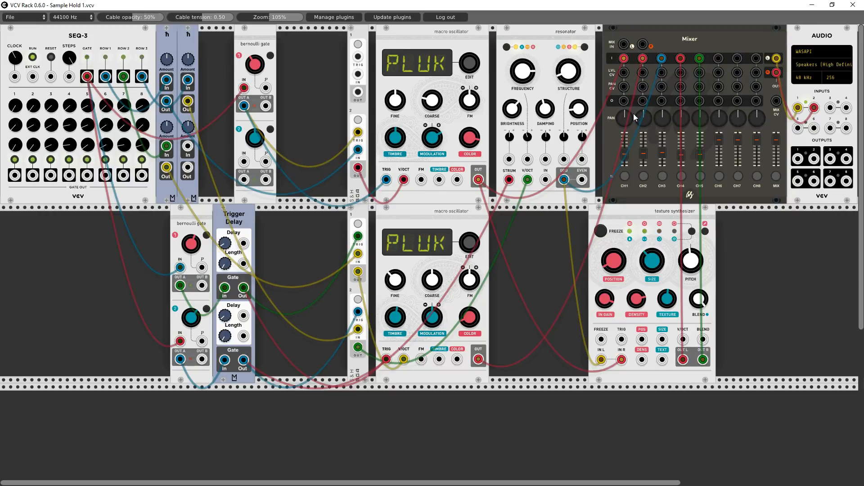
drag(622, 115, 642, 55)
drag(683, 115, 695, 176)
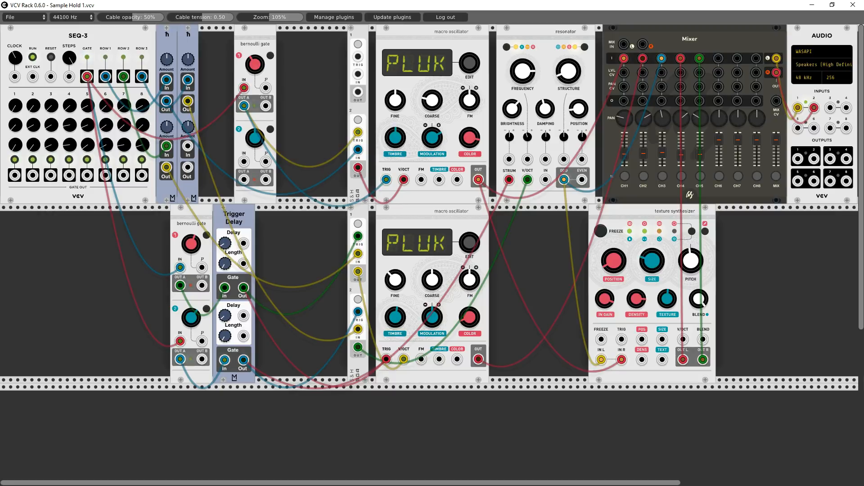
click(692, 232)
click(692, 231)
- Silence the mix briefly and mute mixer channels 2 to 5 so only channel 1 plays
click(775, 176)
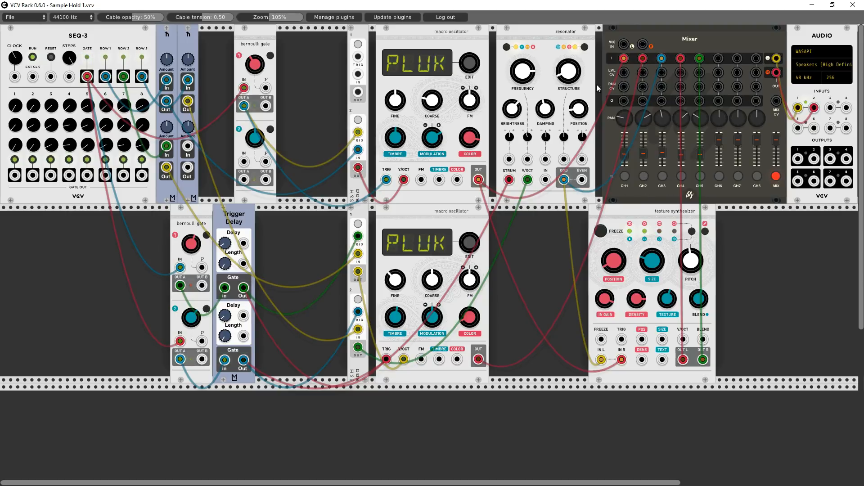
click(644, 176)
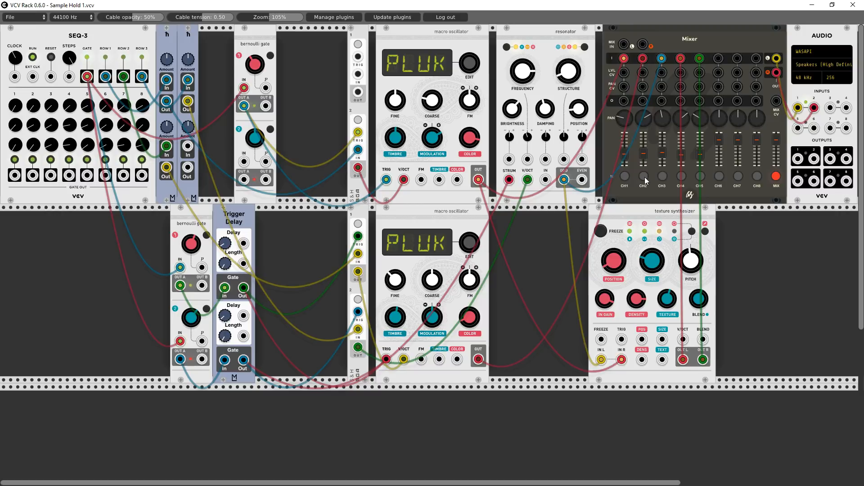
click(682, 176)
click(701, 176)
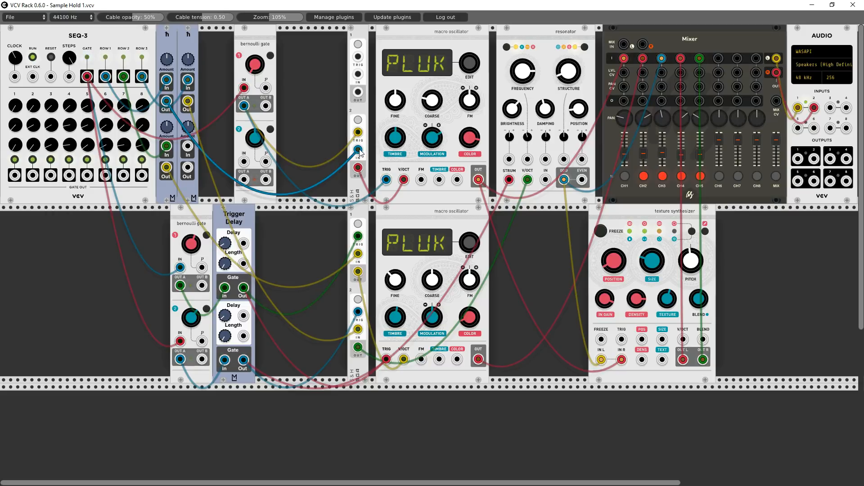
- Move the top-row sample-and-hold left and bypass it by patching its input source directly into the upper macro oscillator's V/OCT
drag(358, 36, 329, 37)
drag(330, 132, 332, 135)
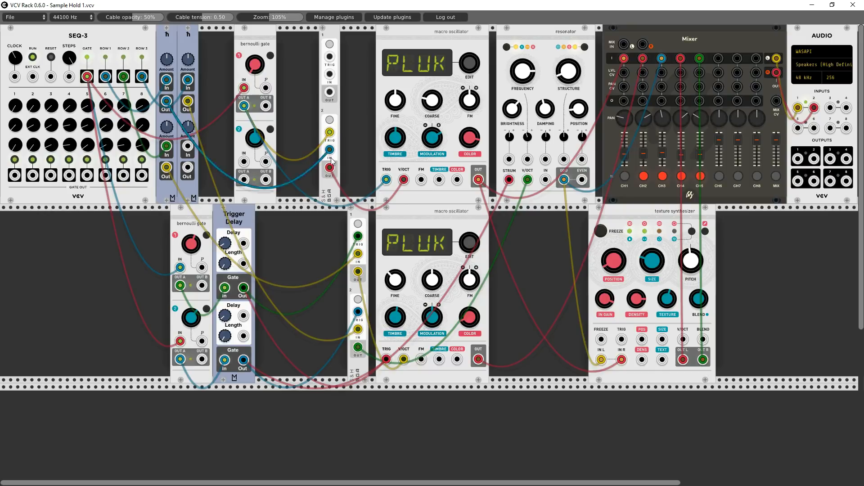
drag(330, 168, 310, 246)
drag(331, 151, 402, 179)
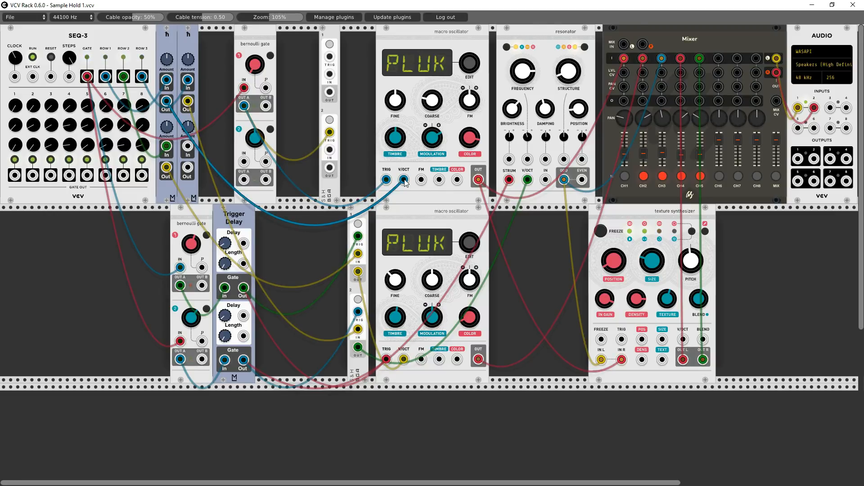
mouse_move(405, 181)
mouse_down()
mouse_move(325, 171)
mouse_move(88, 83)
mouse_move(279, 153)
mouse_move(330, 153)
mouse_move(340, 187)
mouse_move(395, 198)
mouse_move(404, 185)
mouse_up()
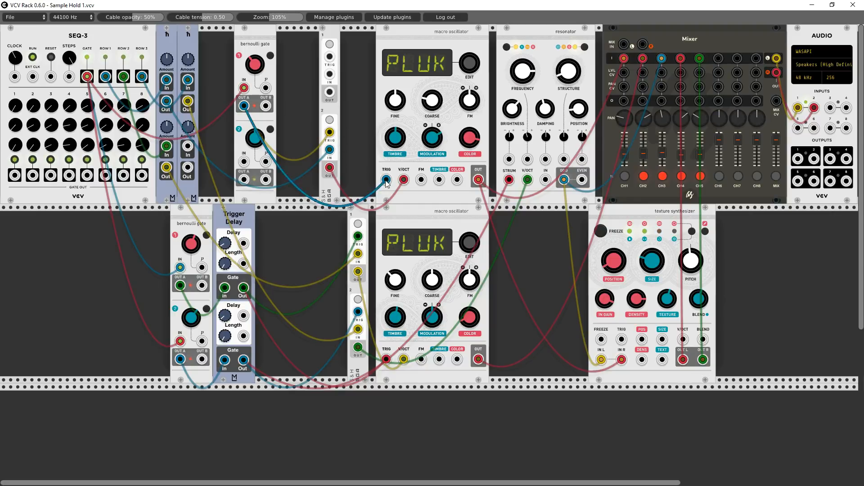
- Bypass the top-row sample-and-hold once more with a direct cable to V/OCT, and restore the routing through it
drag(405, 178, 361, 236)
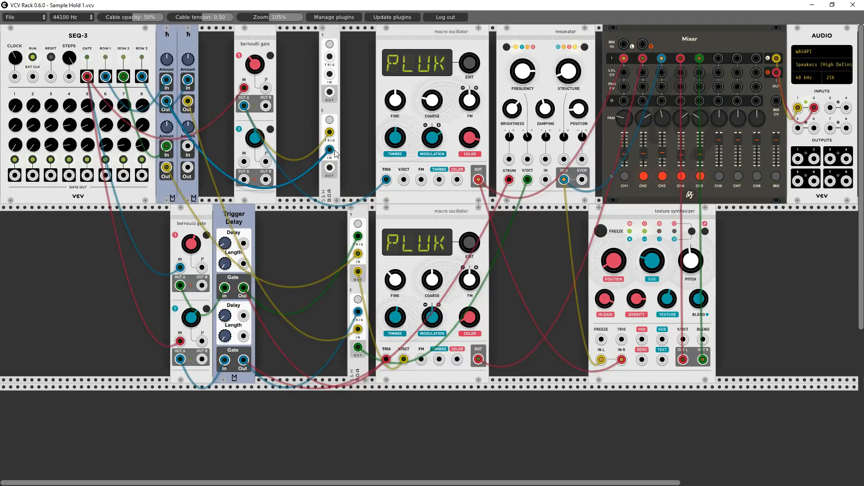
drag(331, 150, 403, 185)
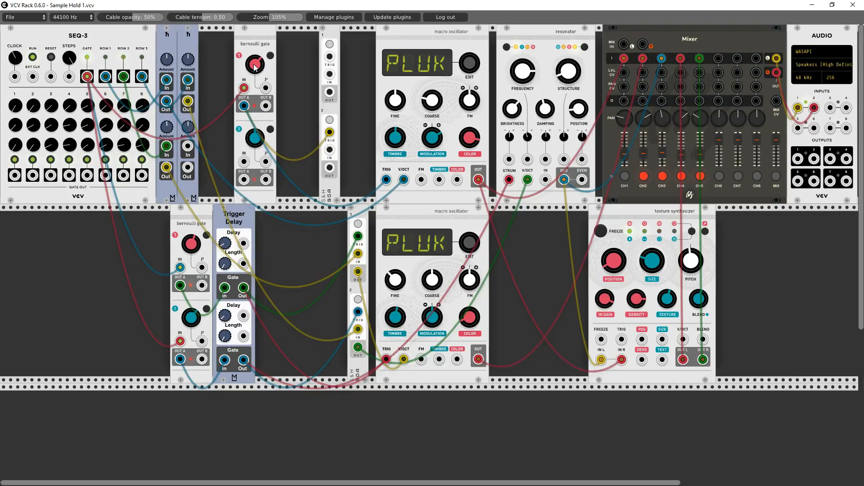
mouse_move(404, 180)
mouse_down()
mouse_move(316, 160)
mouse_move(330, 150)
mouse_move(356, 194)
mouse_move(405, 180)
mouse_up()
drag(243, 106, 329, 132)
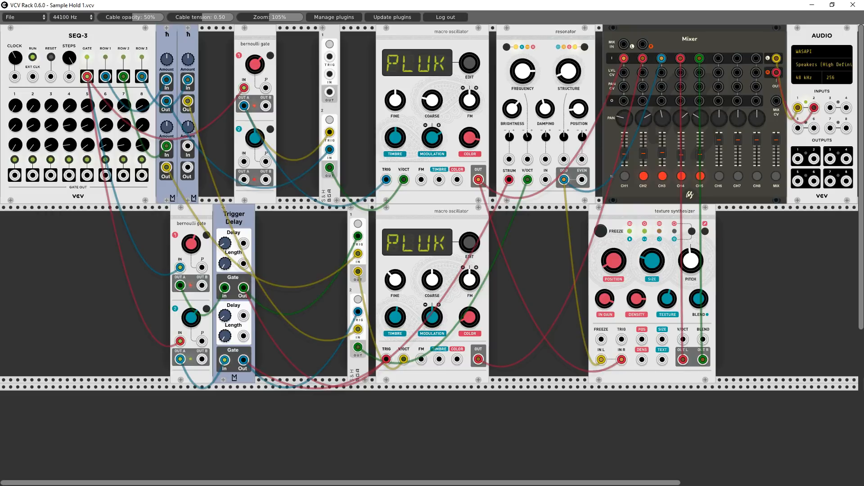
- Switch both channels of the top-row Bernoulli gate to Toggle mode and check the mode settings
right_click(264, 41)
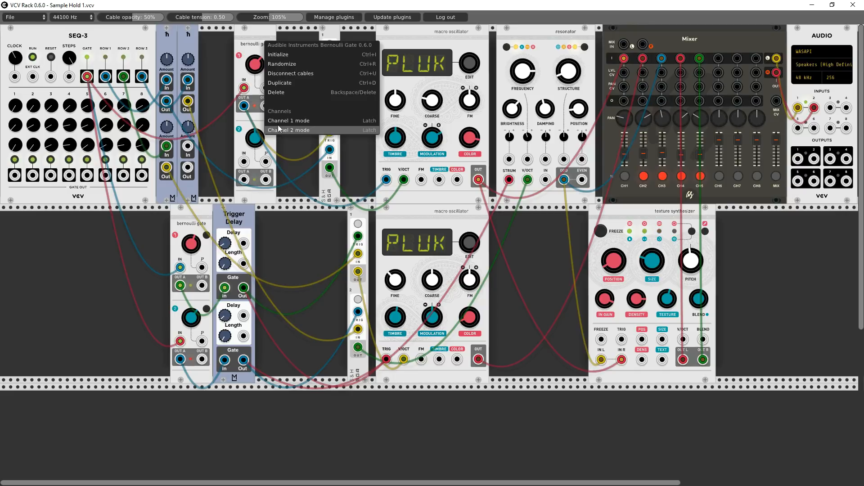
click(305, 120)
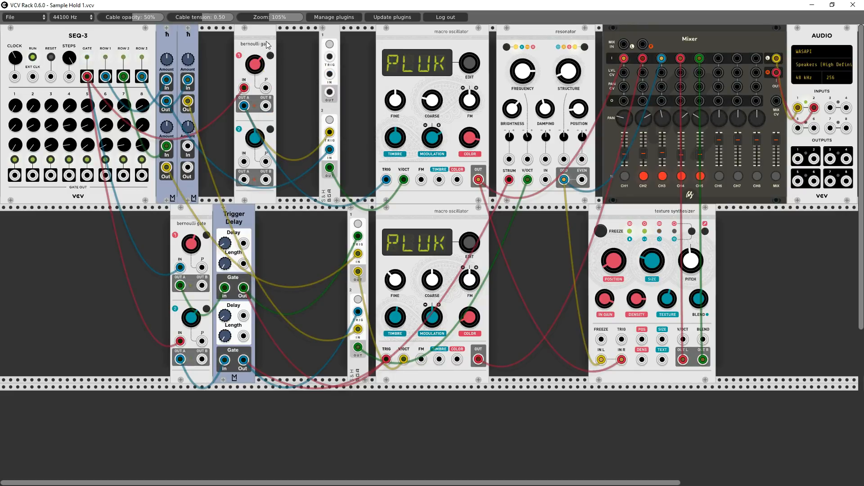
right_click(266, 38)
click(293, 117)
right_click(265, 41)
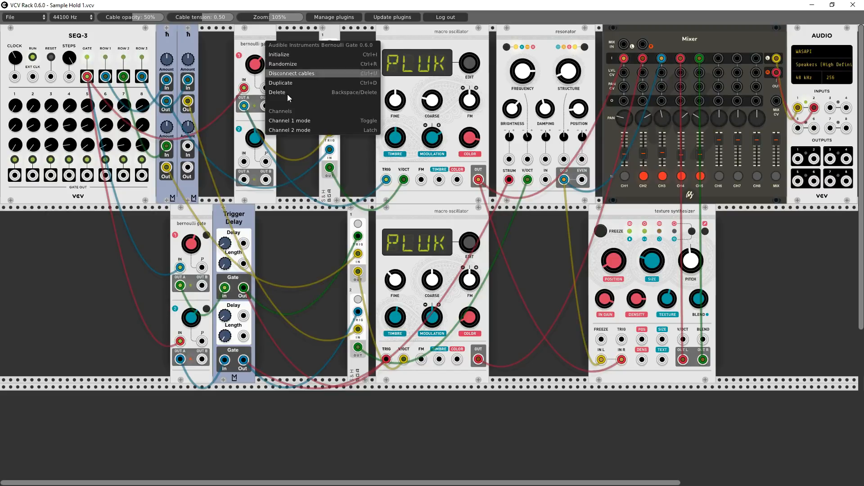
click(299, 128)
right_click(255, 36)
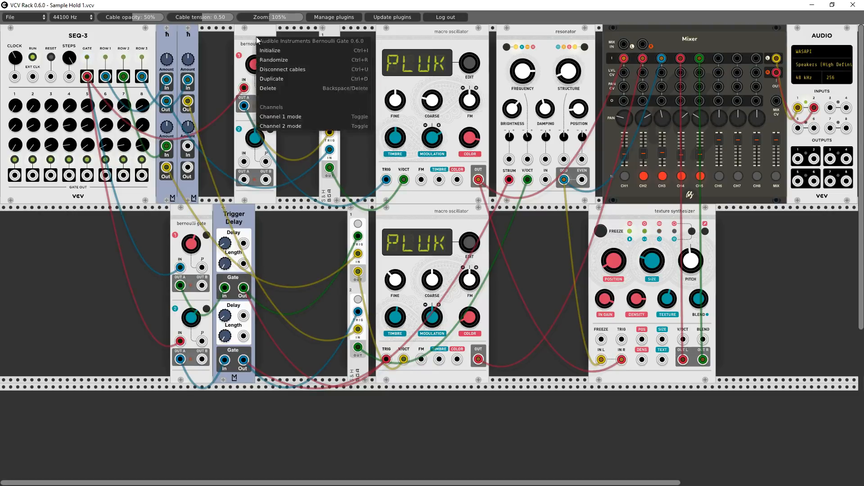
click(264, 32)
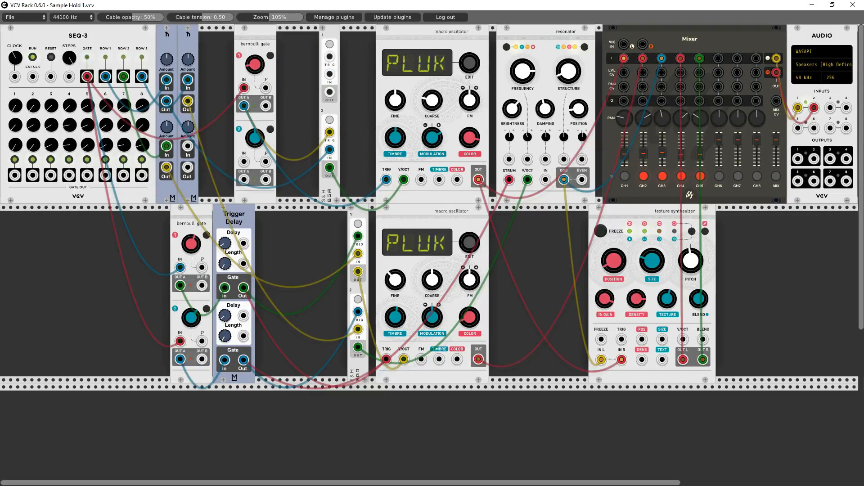
right_click(263, 31)
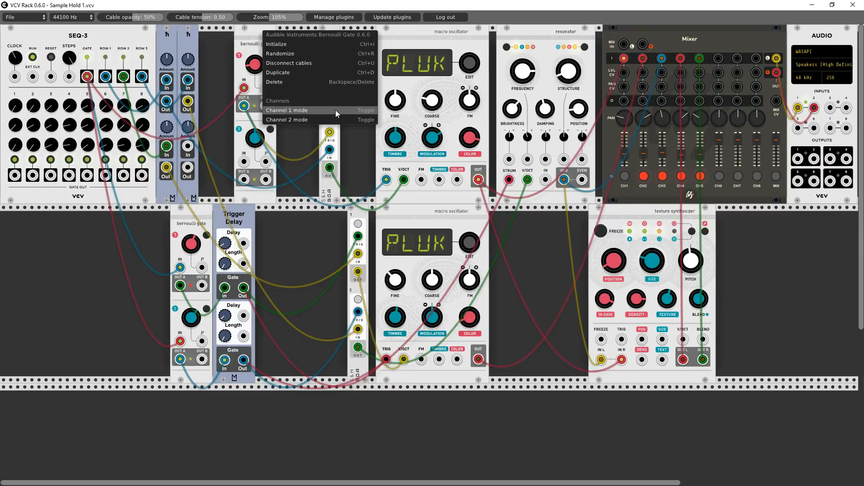
click(240, 40)
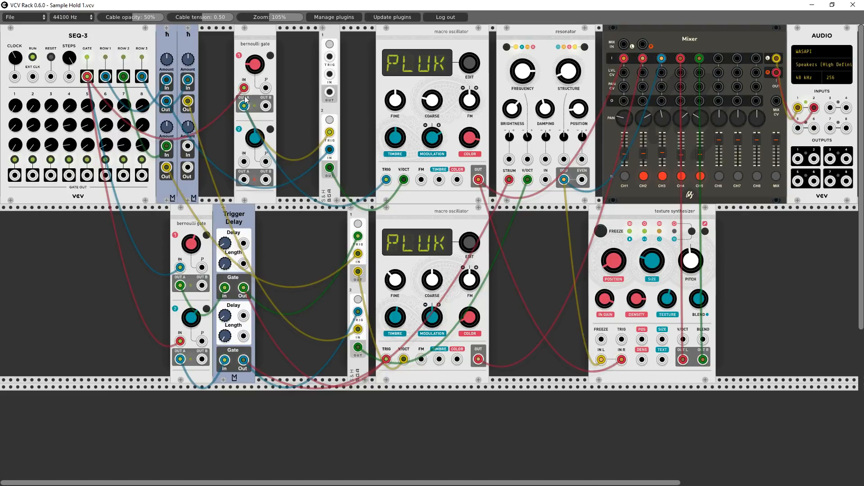
- Set channel 1 of the top-row Bernoulli gate to Toggle, vary its probability, and return the channel to Latch
right_click(255, 81)
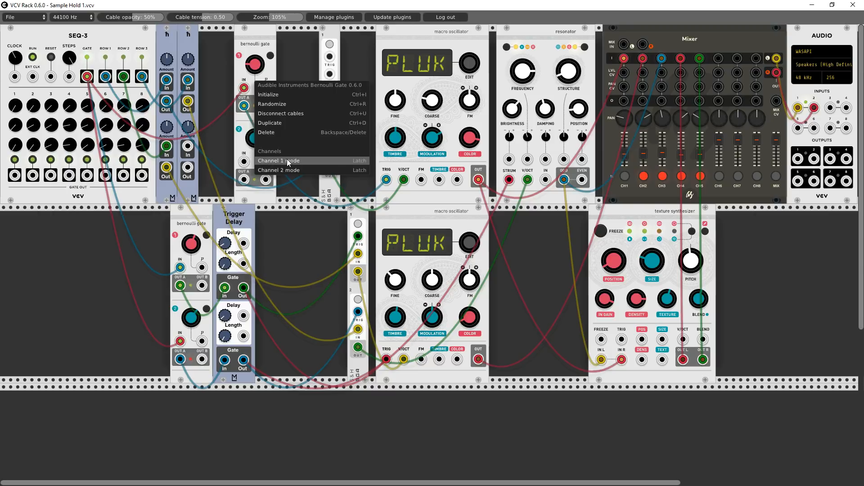
click(288, 159)
right_click(250, 84)
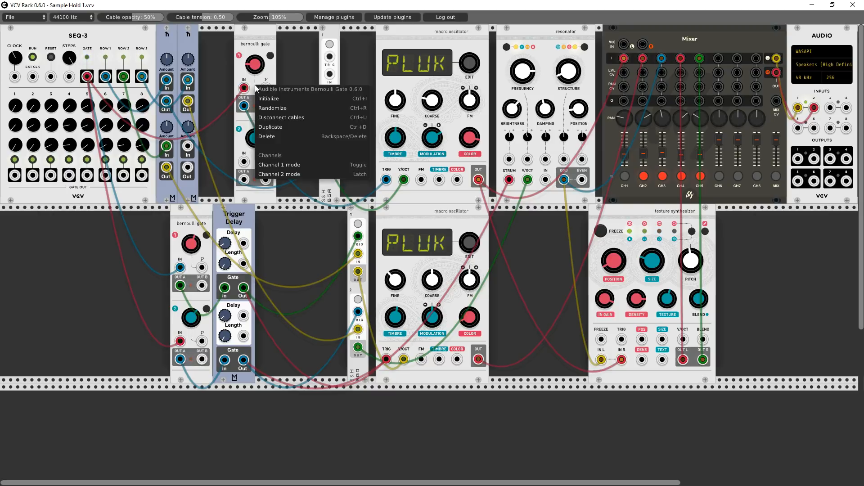
click(215, 63)
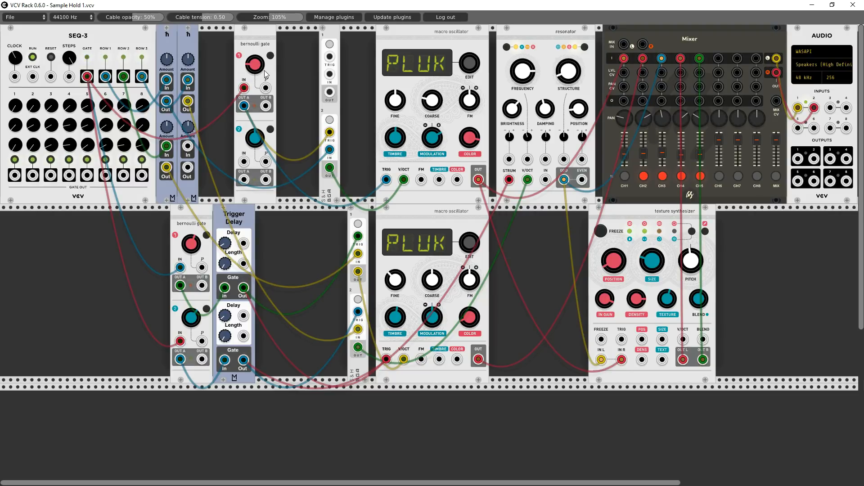
drag(254, 68, 253, 7)
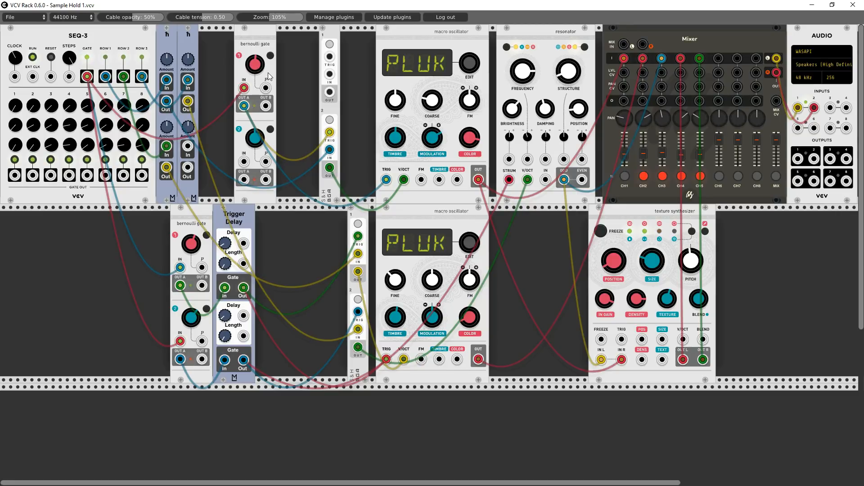
right_click(268, 72)
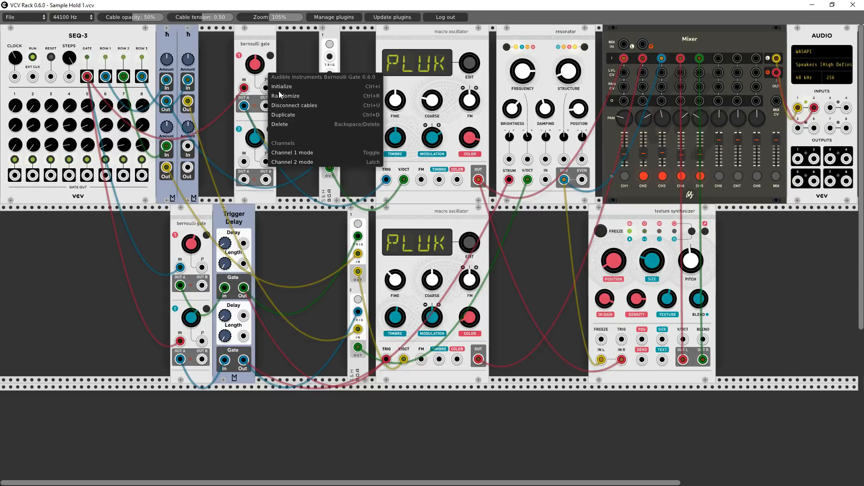
click(307, 153)
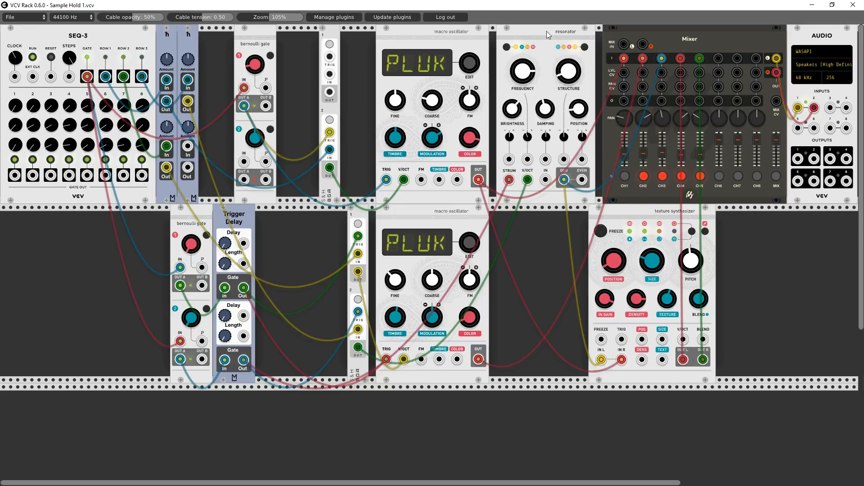
- Unmute mixer channels 2 and 3 and vary the probability of the upper gate's channel 1 and the lower gate's channel 2
click(645, 178)
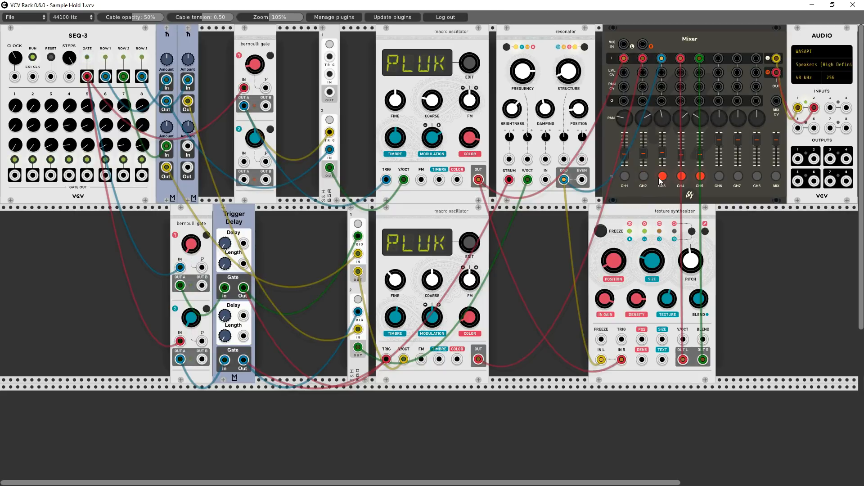
click(662, 177)
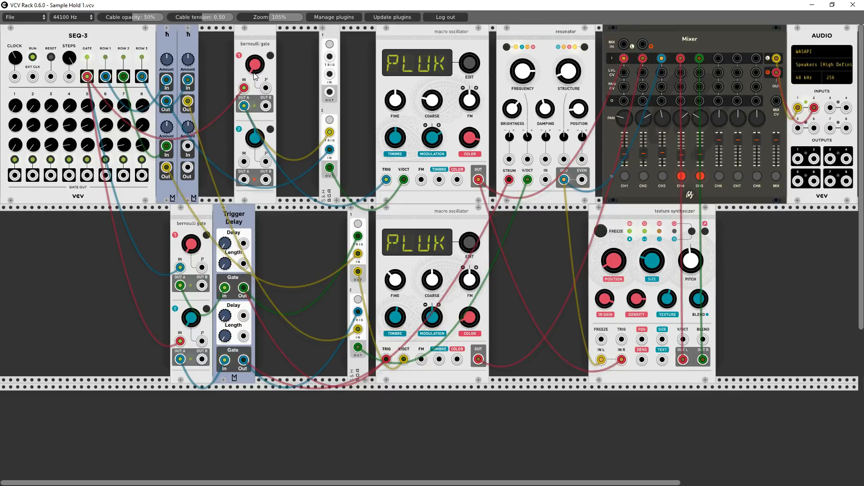
drag(254, 70, 254, 46)
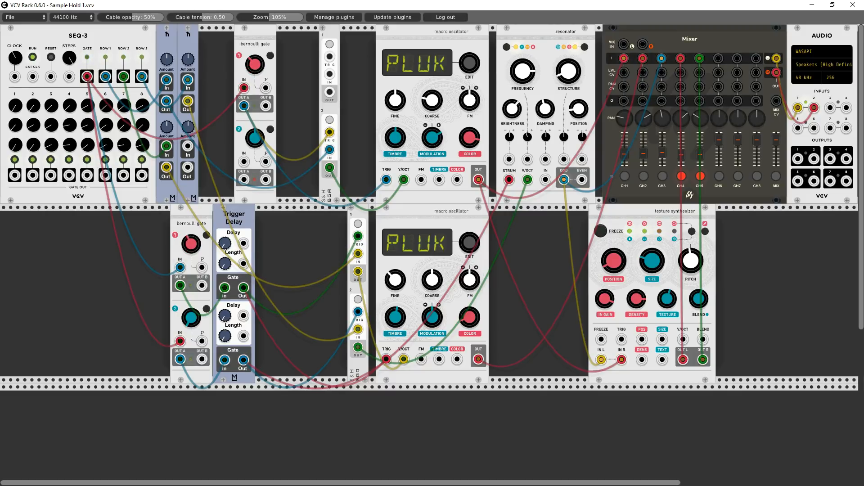
drag(189, 310, 189, 216)
- Move the Trigger Delay away from the lower Bernoulli gate and try rerouting the gate's channel 1 input cable to the lower sample-and-hold
drag(248, 217, 268, 217)
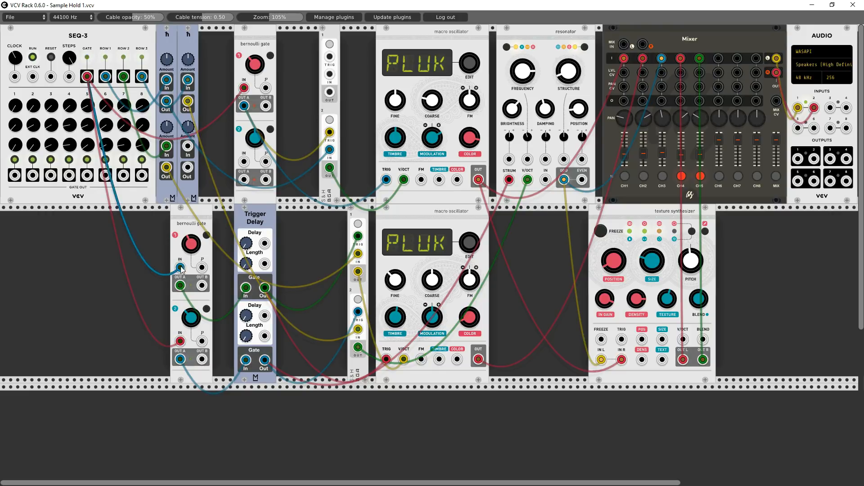
drag(181, 269, 358, 312)
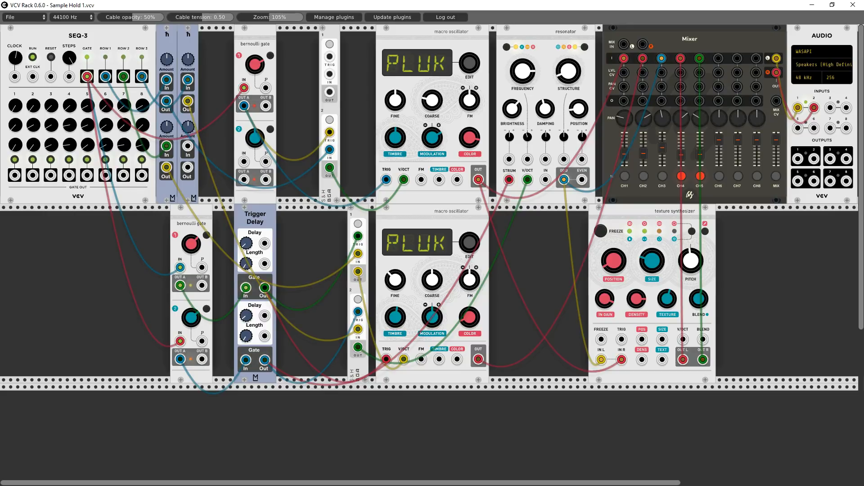
- Cycle through the resonator's model settings while varying its Damping, Position and Structure knobs
click(587, 47)
drag(544, 109, 545, 58)
drag(579, 105, 579, 69)
click(585, 47)
drag(568, 75, 568, 27)
click(585, 47)
drag(546, 105, 546, 153)
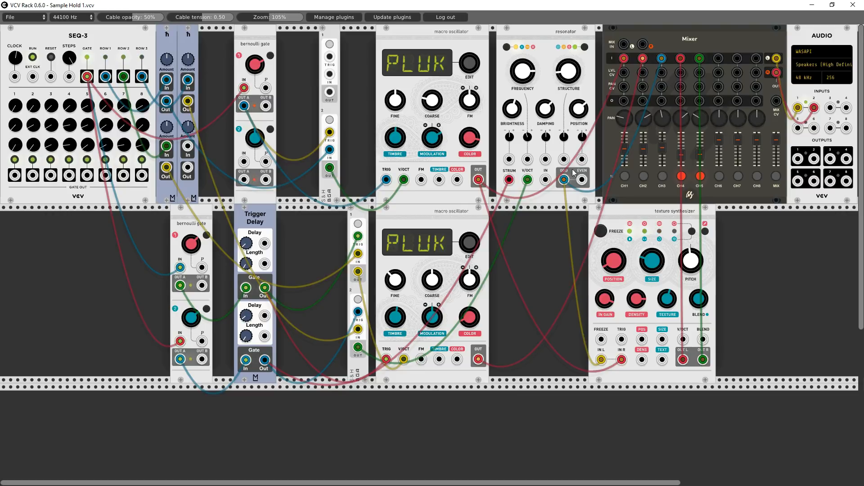
- Unmute mixer channels 4 and 5 and rebalance the channel faders
click(682, 176)
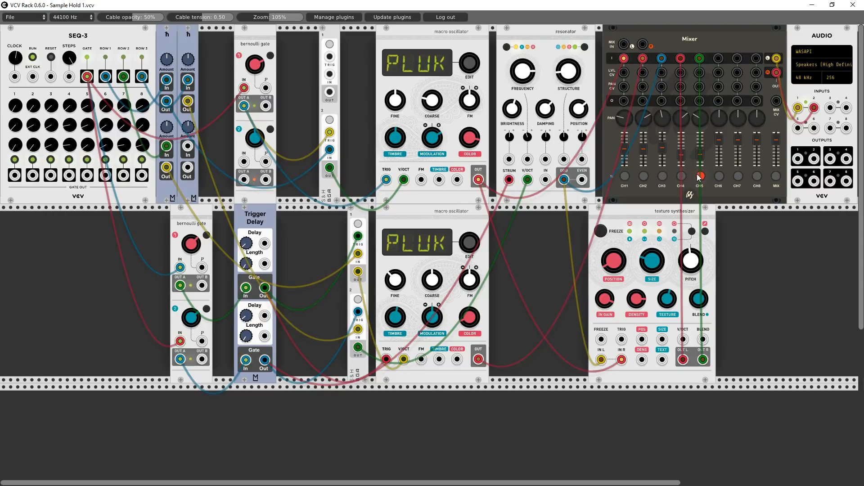
drag(683, 153, 698, 148)
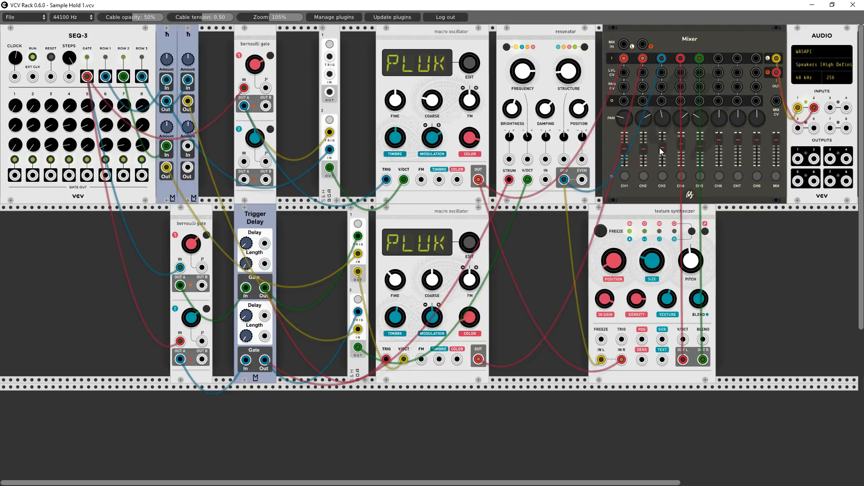
drag(645, 149, 645, 153)
drag(699, 148, 699, 146)
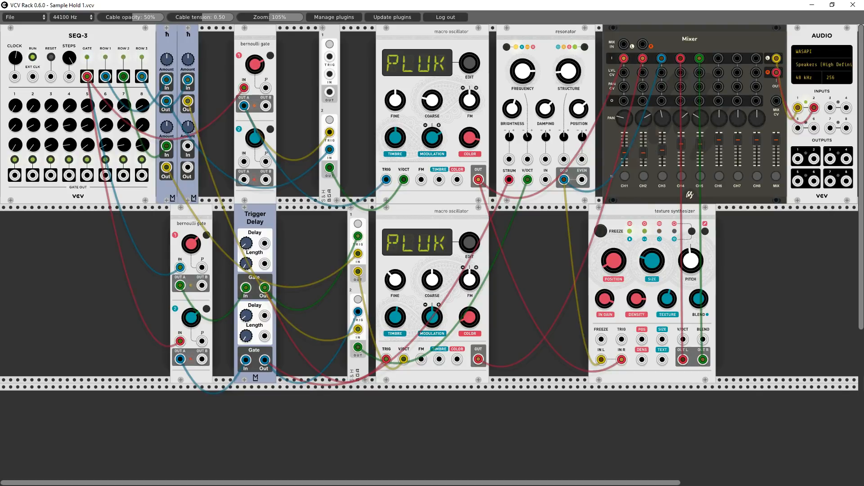
- Cycle the texture synthesizer's blend knob through the parameters it can control
click(693, 232)
click(693, 232)
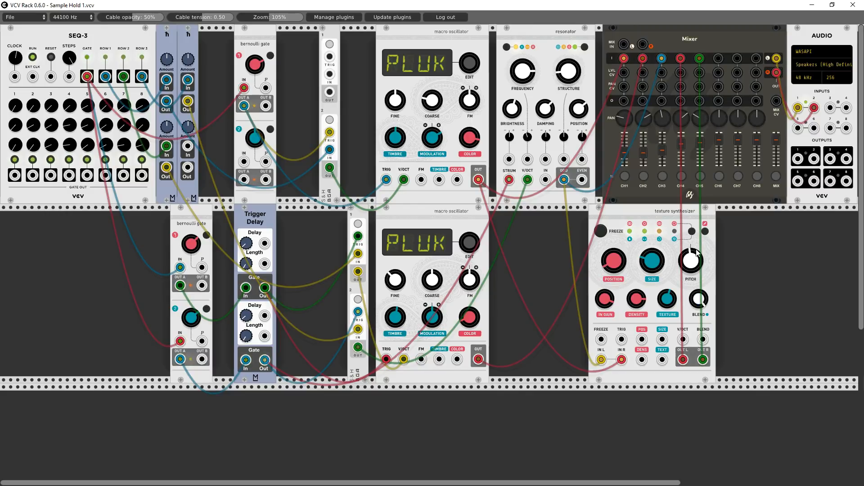
click(693, 232)
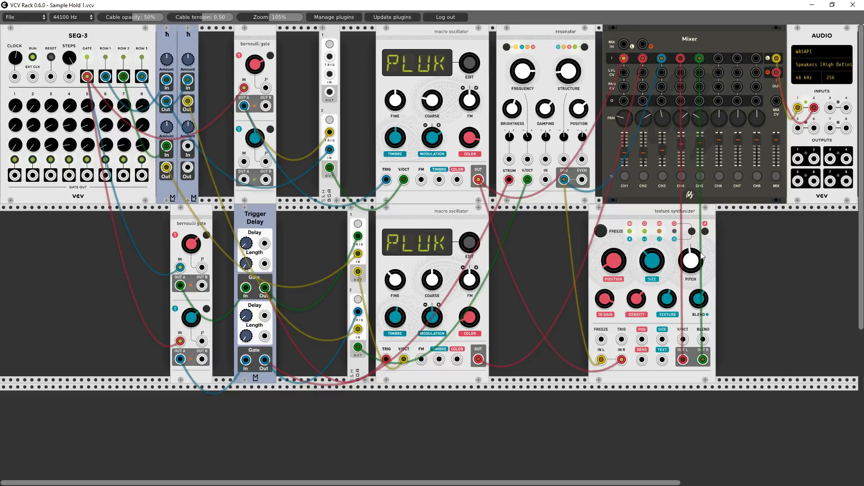
click(693, 232)
click(693, 233)
click(692, 232)
- Adjust the texture synthesizer's Density and Pitch knobs
drag(643, 301, 644, 276)
drag(686, 263, 686, 258)
drag(691, 259, 694, 262)
- Try the BLOW and VOWL models with a Timbre change on the lower macro oscillator, and return it to PLUK
drag(469, 243, 470, 237)
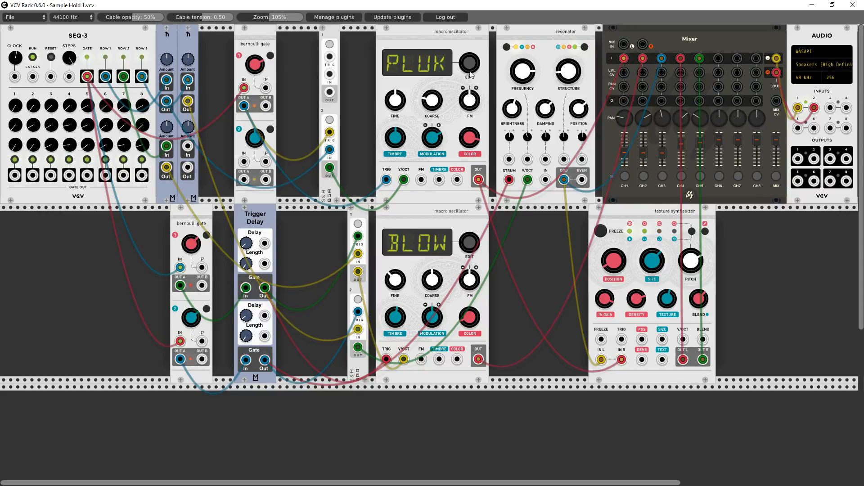
mouse_move(472, 67)
mouse_down()
mouse_move(472, 56)
mouse_move(472, 75)
mouse_up()
drag(474, 245, 474, 274)
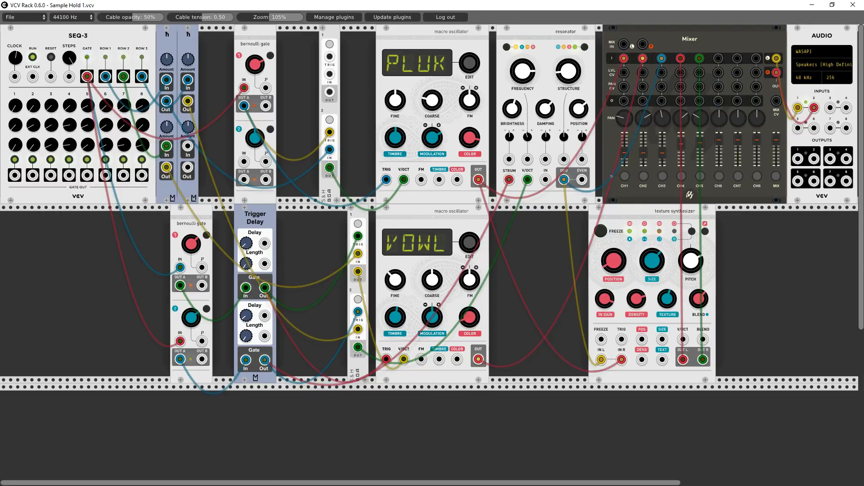
drag(403, 313, 403, 334)
drag(467, 246, 467, 219)
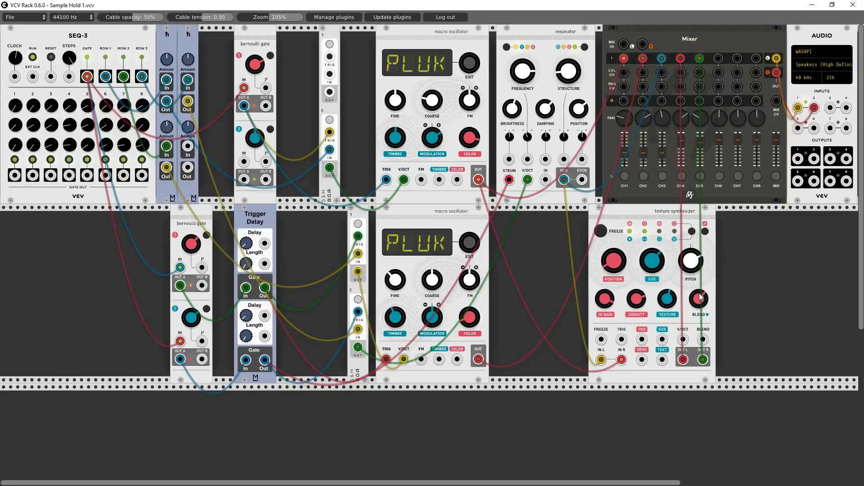
- Switch the texture synthesizer's blend knob to its next parameter and lower mixer channel 3
click(694, 231)
drag(661, 154, 662, 161)
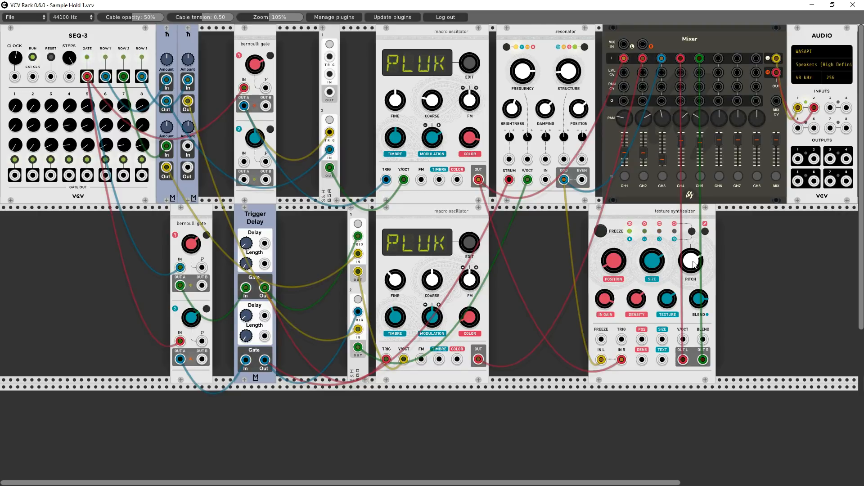